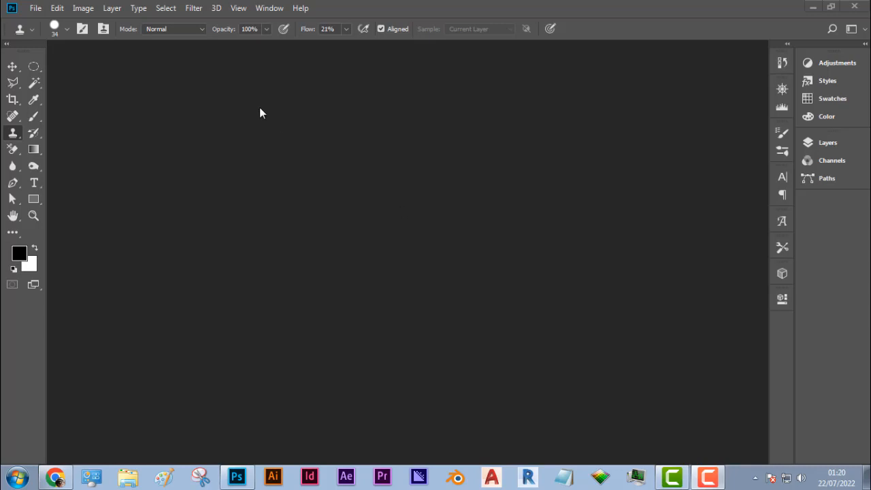
Step: Open the recent file Rostomulherbonita.psd and fit the whole portrait in the view
click(35, 8)
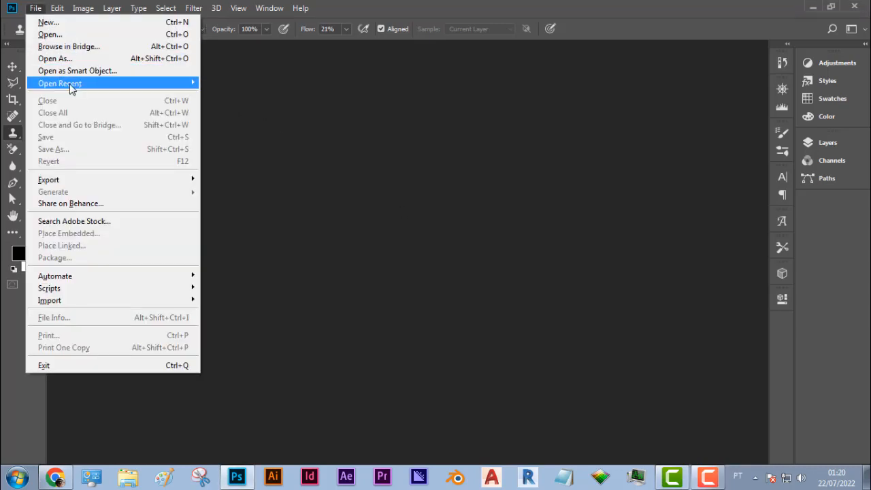
mouse_move(176, 83)
click(246, 83)
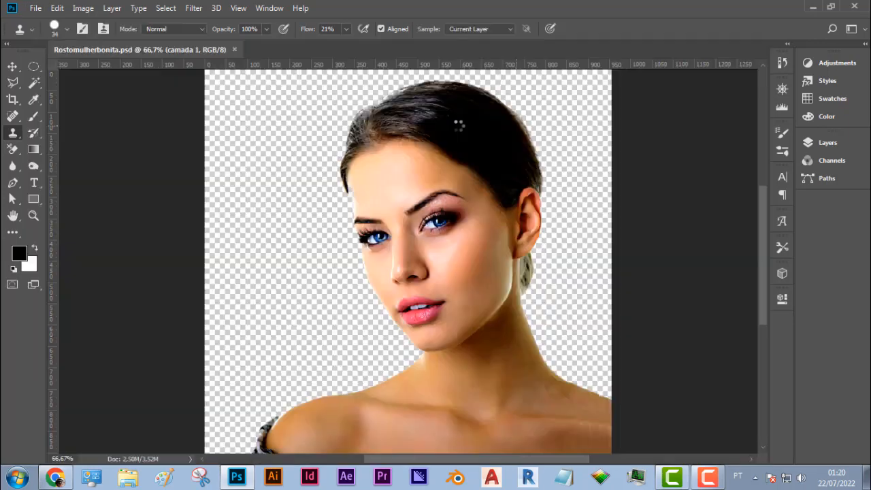
double_click(13, 215)
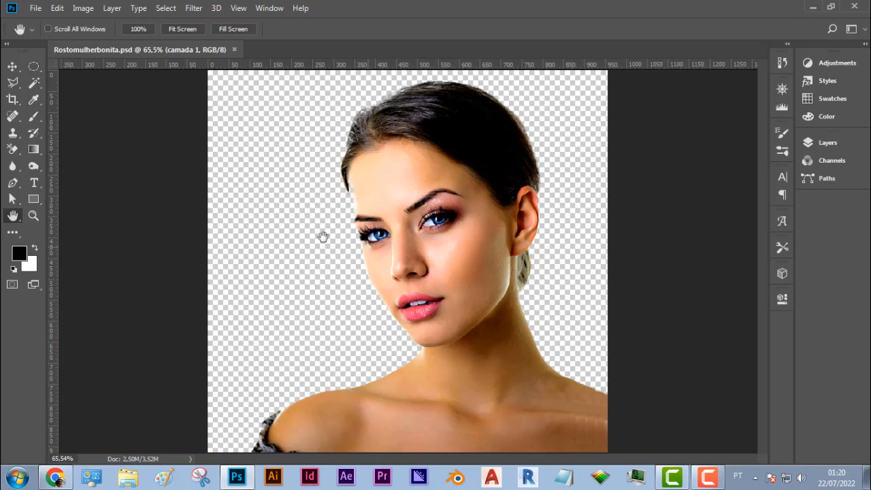
Step: Extend the canvas with the Crop tool to add empty space on the left side of the portrait
click(14, 100)
drag(211, 261, 172, 262)
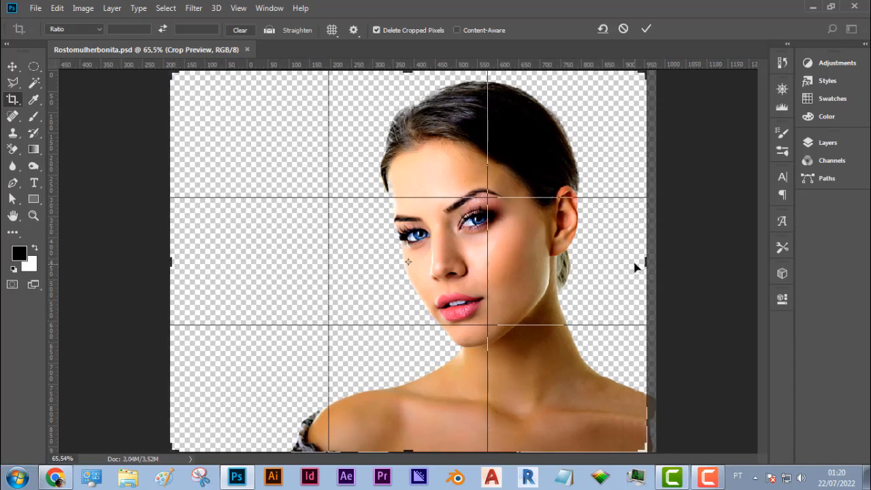
key(Return)
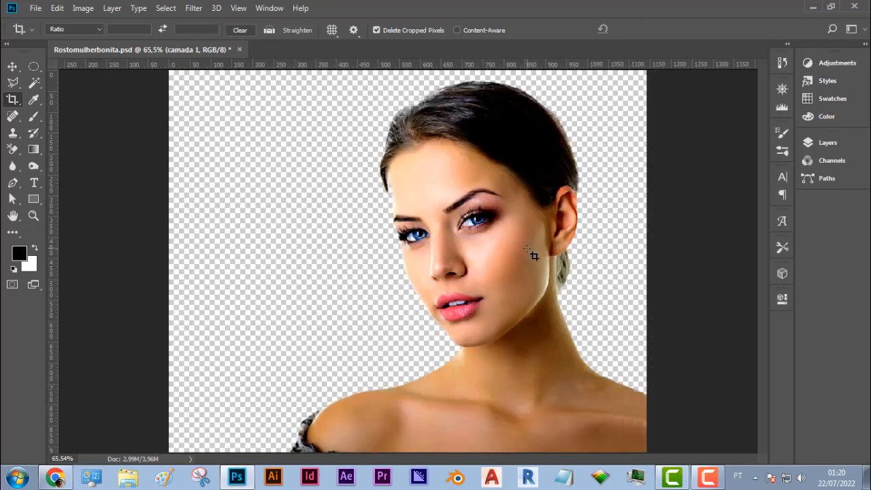
key(v)
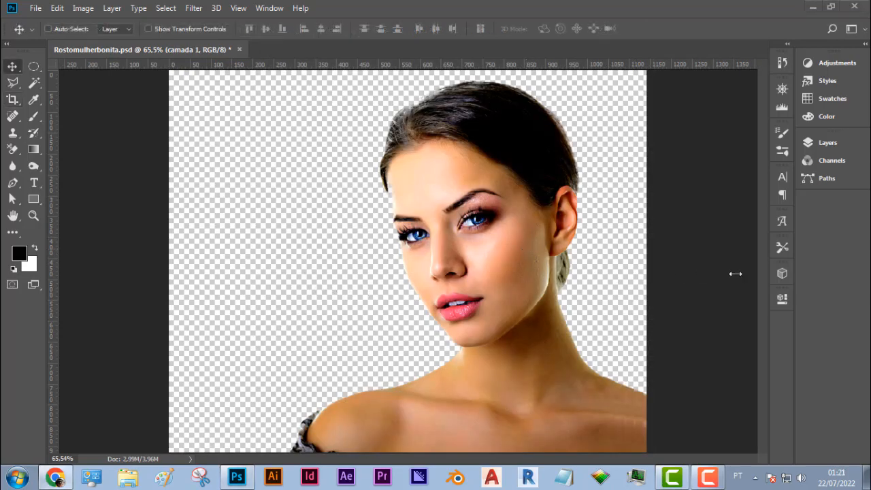
Step: Add a near-white (fefefe) Solid Color fill layer and place it beneath the camada 1 portrait layer
click(813, 142)
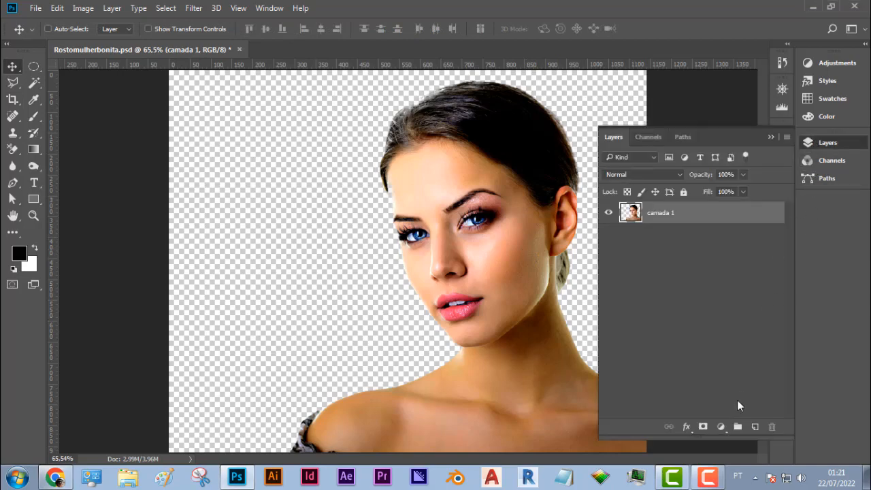
click(721, 427)
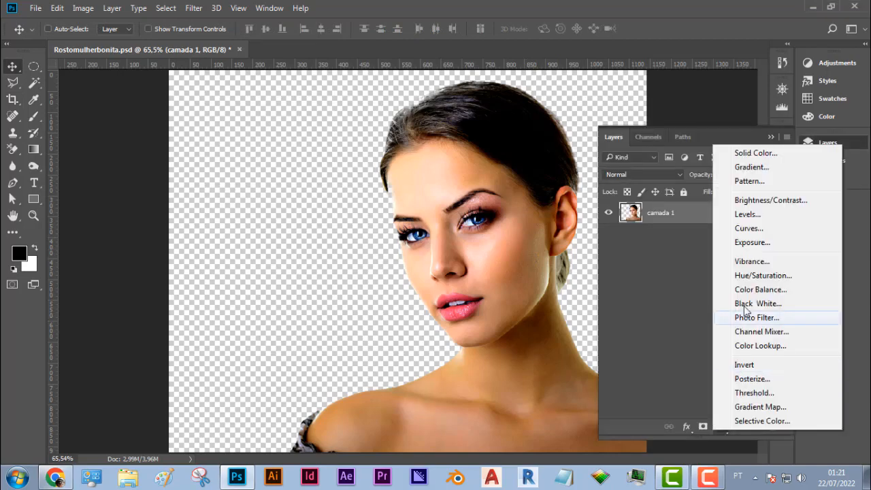
click(749, 153)
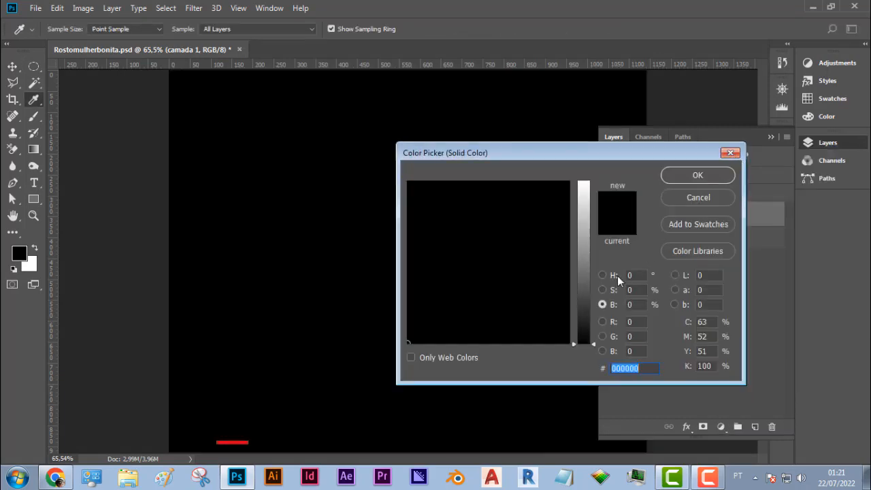
drag(589, 194, 590, 182)
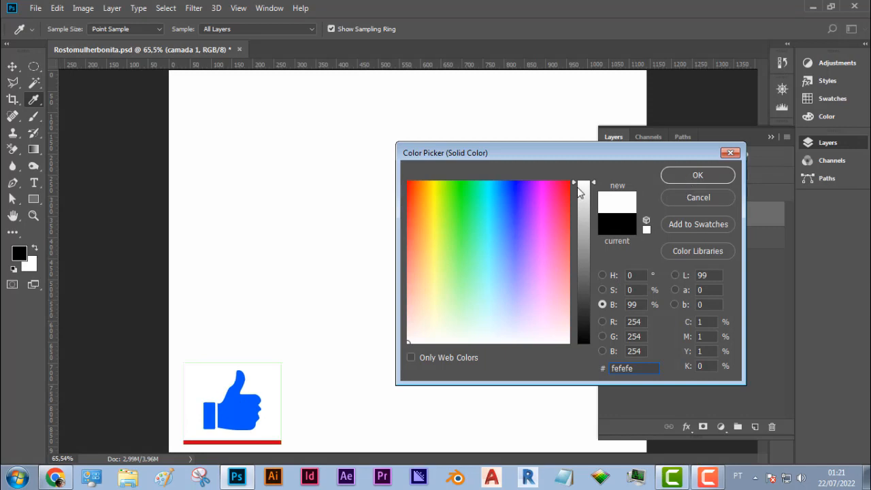
click(683, 175)
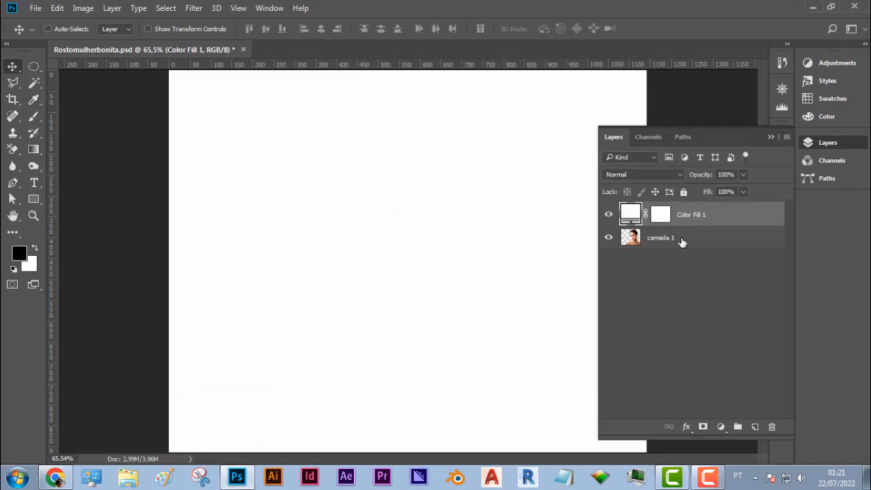
drag(663, 240, 661, 214)
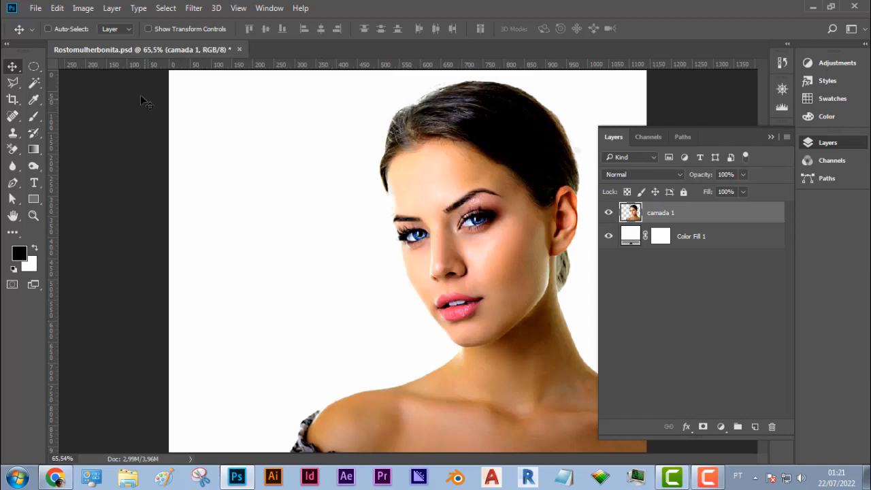
Step: Open the recent image nature-3238564_1920.jpg, bring it into the portrait document as a new layer and position it over the canvas
click(37, 9)
mouse_move(68, 83)
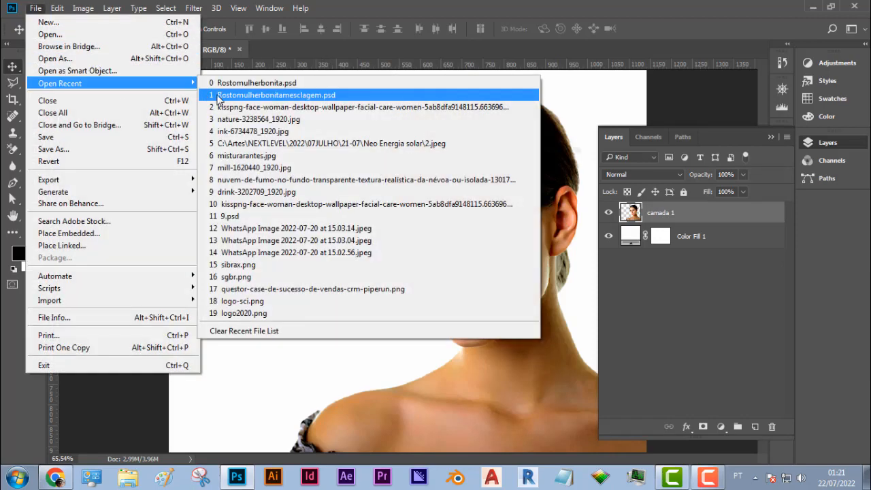
click(257, 120)
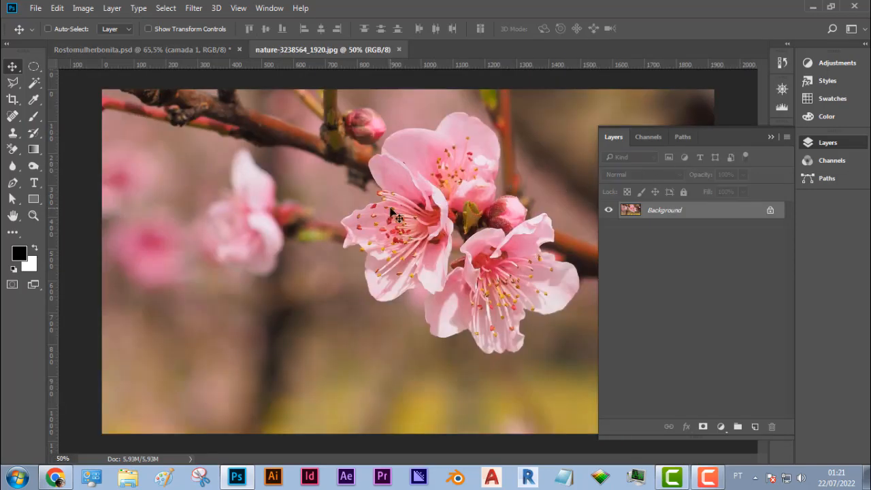
drag(392, 212, 263, 145)
drag(316, 206, 355, 214)
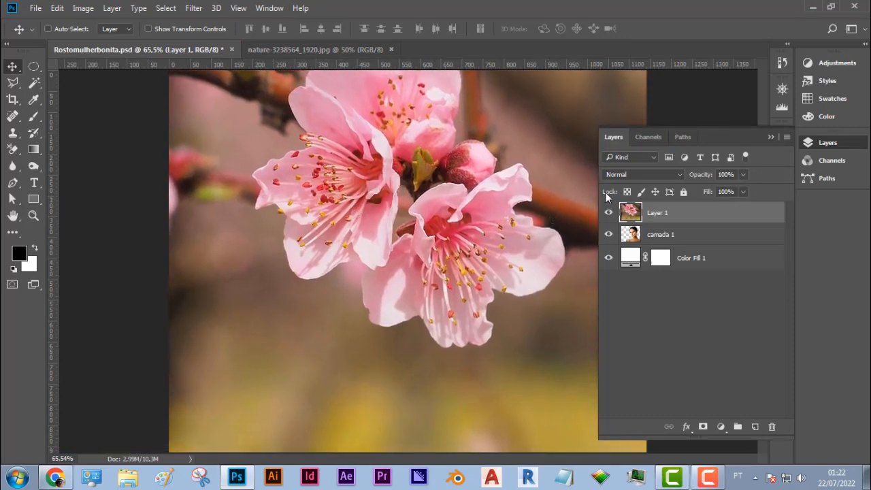
Step: Lower the flower layer's opacity to 47% and shift it so the large blossoms cover the woman's head
click(746, 175)
drag(744, 190, 712, 197)
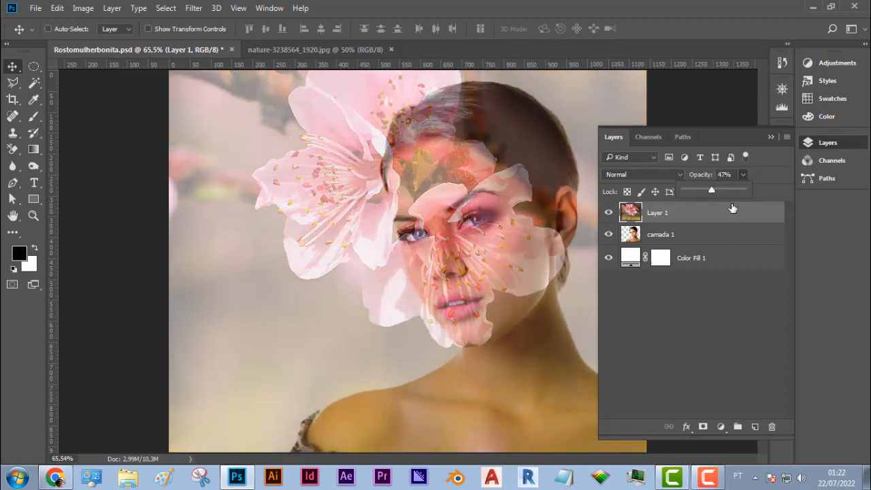
click(767, 139)
drag(490, 259, 596, 252)
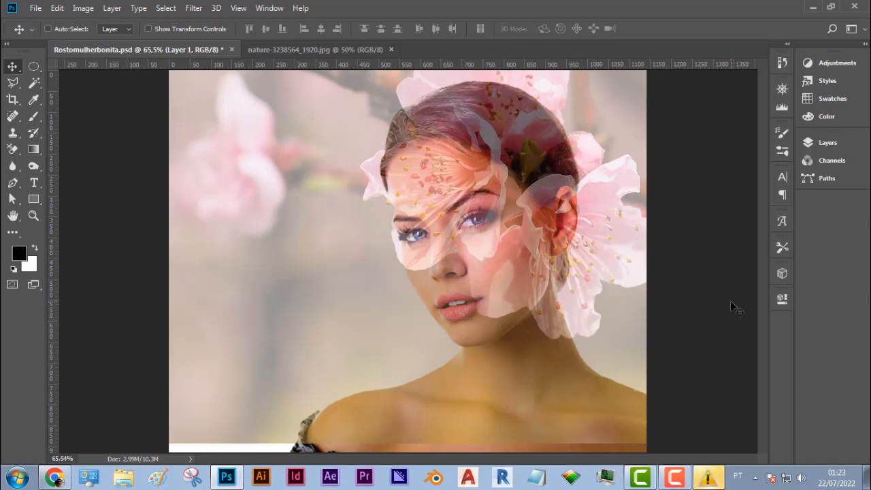
Step: Set the flower layer's opacity to 100% and mask it with the outline of the camada 1 portrait
click(816, 145)
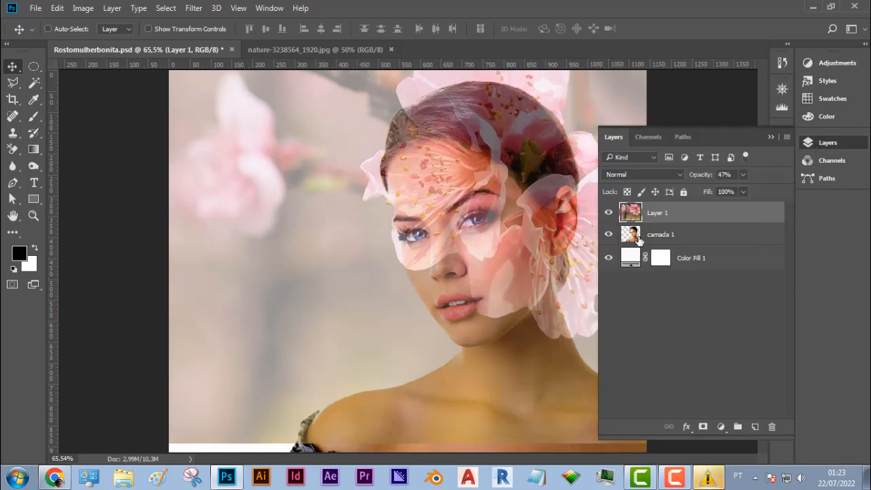
drag(742, 189, 775, 192)
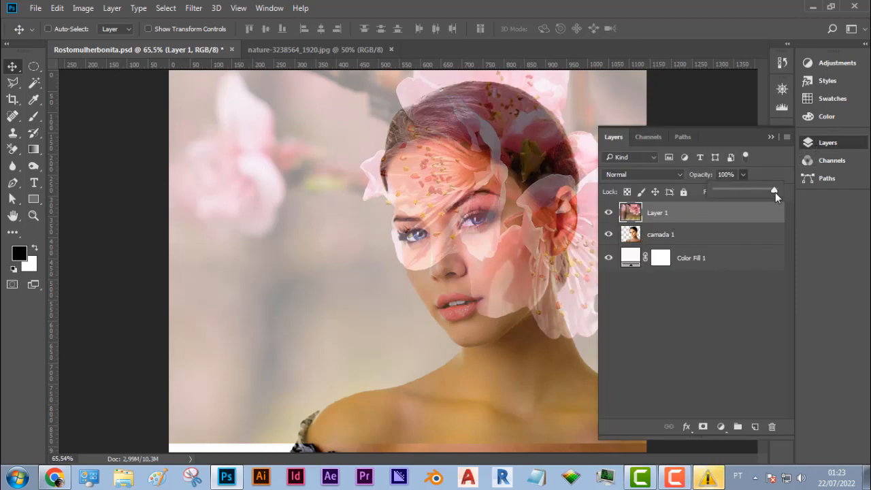
ctrl+click(630, 234)
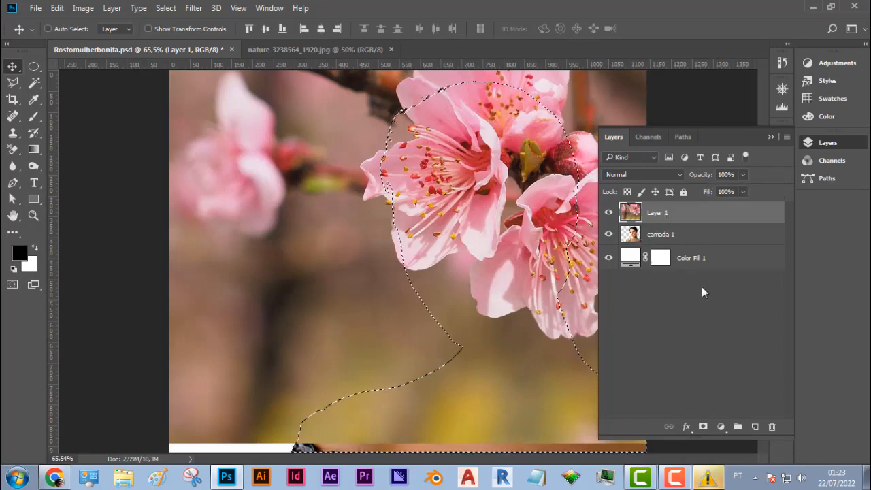
click(703, 426)
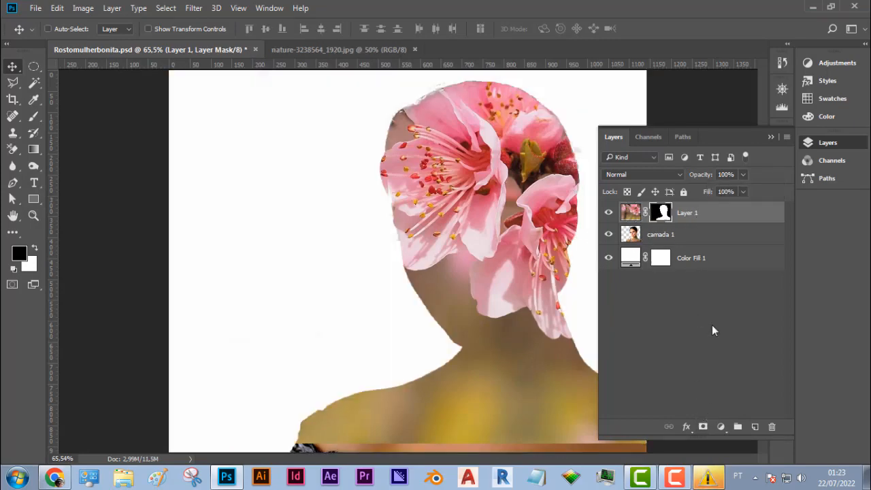
Step: Set the opacity of the masked flower layer to 59%
click(744, 174)
drag(741, 191, 721, 195)
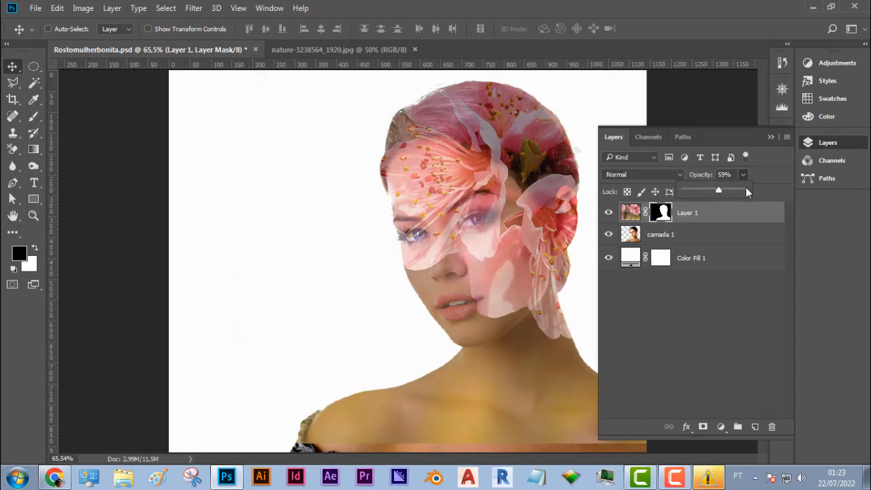
click(724, 139)
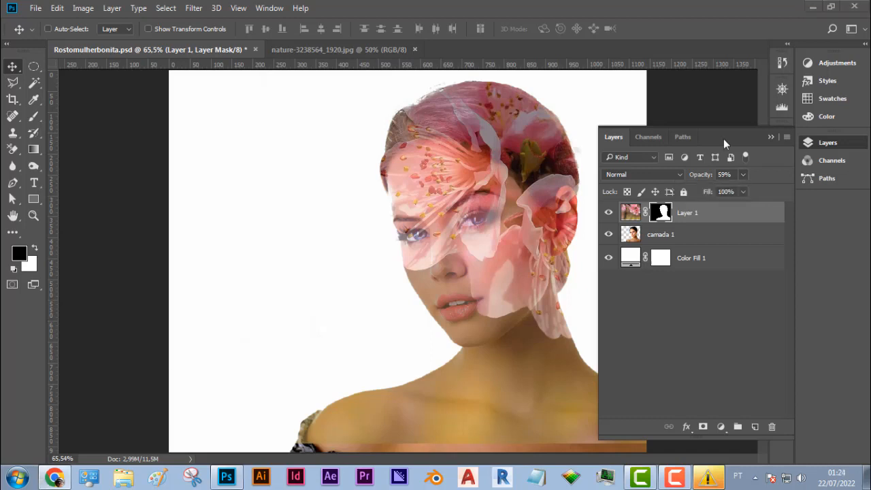
Step: Duplicate the camada 1 layer above Layer 1 and set the copy's blend mode to Lighten
click(681, 238)
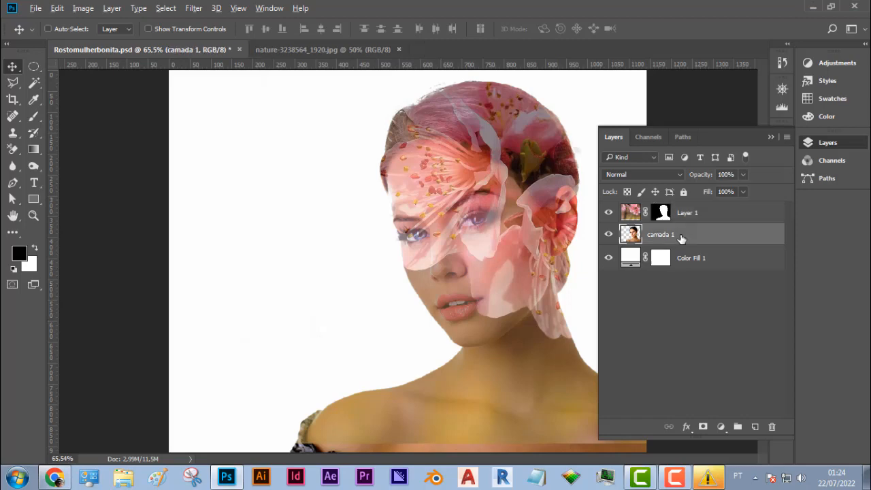
drag(681, 234, 681, 212)
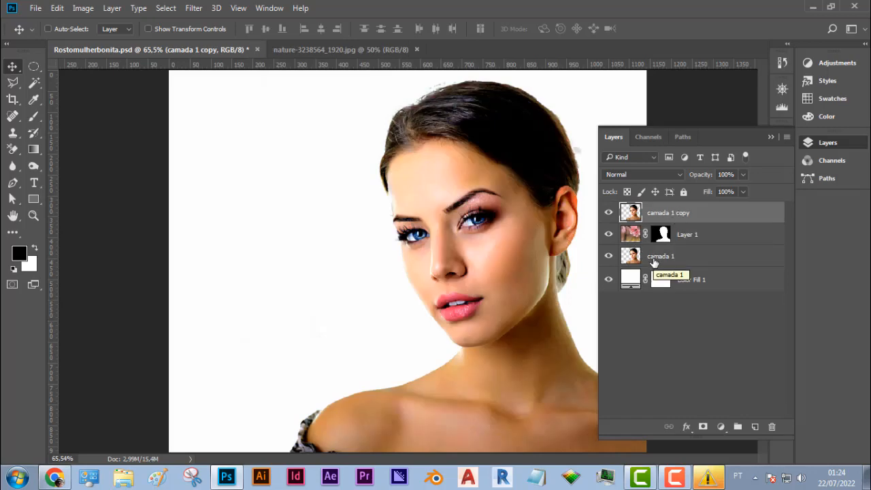
click(674, 175)
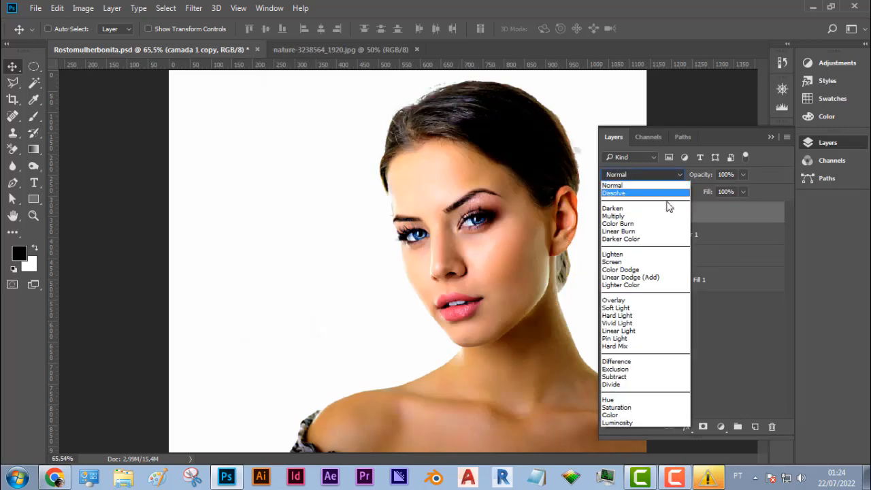
click(637, 254)
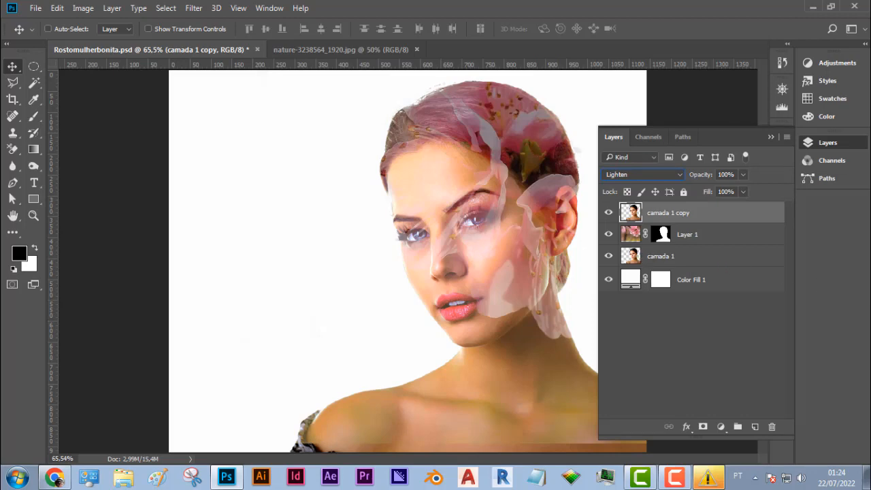
Step: Set the opacity of the camada 1 copy layer to 41%
click(744, 175)
drag(729, 192, 709, 199)
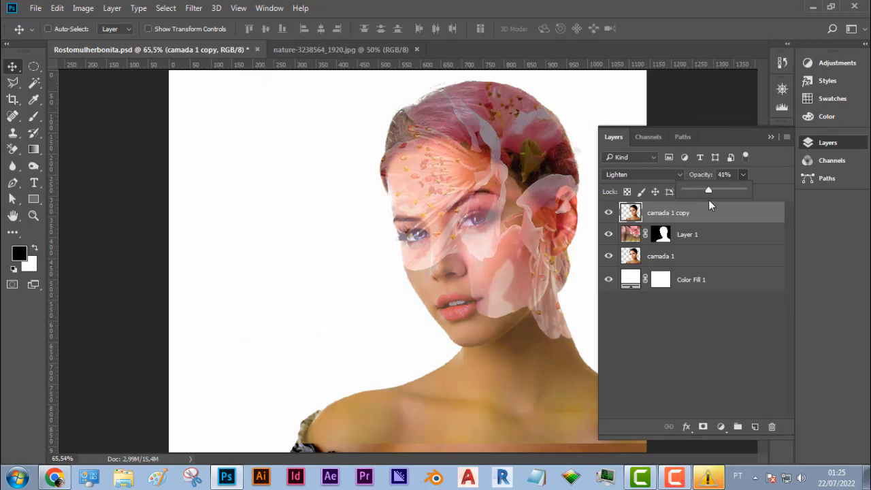
click(715, 339)
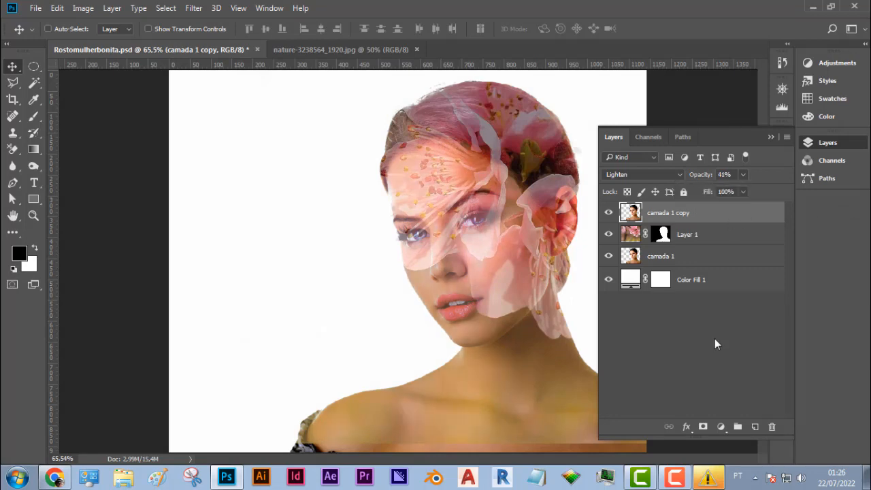
Step: Add a layer mask to camada 1 copy and paint on it in black with a soft brush over the face and cheek
click(703, 427)
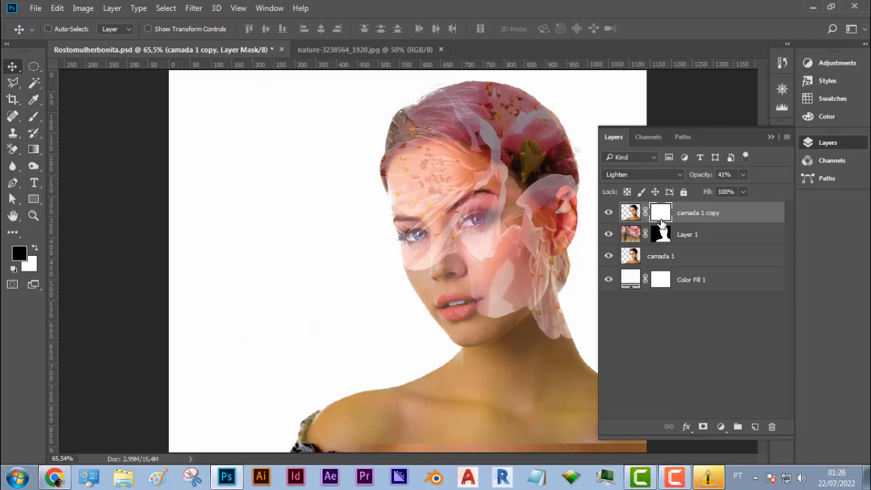
click(35, 118)
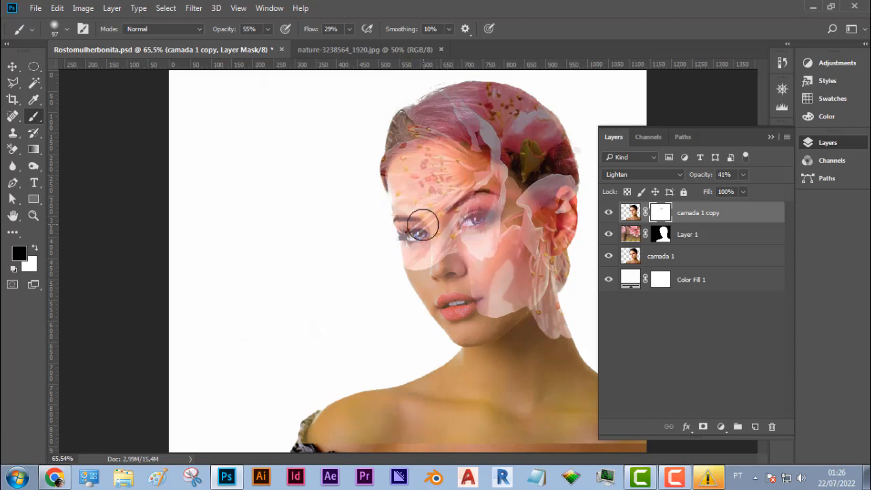
mouse_move(422, 233)
mouse_down()
mouse_move(487, 217)
mouse_move(458, 224)
mouse_move(484, 216)
mouse_move(510, 181)
mouse_up()
mouse_move(533, 311)
mouse_down()
mouse_move(561, 295)
mouse_move(569, 220)
mouse_move(507, 169)
mouse_move(436, 197)
mouse_move(440, 234)
mouse_move(426, 204)
mouse_move(398, 194)
mouse_move(393, 154)
mouse_move(402, 131)
mouse_move(429, 111)
mouse_move(468, 103)
mouse_move(444, 255)
mouse_move(410, 268)
mouse_move(452, 252)
mouse_move(481, 256)
mouse_move(506, 239)
mouse_move(471, 274)
mouse_move(479, 297)
mouse_move(471, 270)
mouse_move(450, 262)
mouse_move(476, 286)
mouse_move(474, 232)
mouse_move(465, 227)
mouse_move(513, 215)
mouse_move(520, 192)
mouse_move(496, 150)
mouse_move(533, 157)
mouse_move(523, 193)
mouse_up()
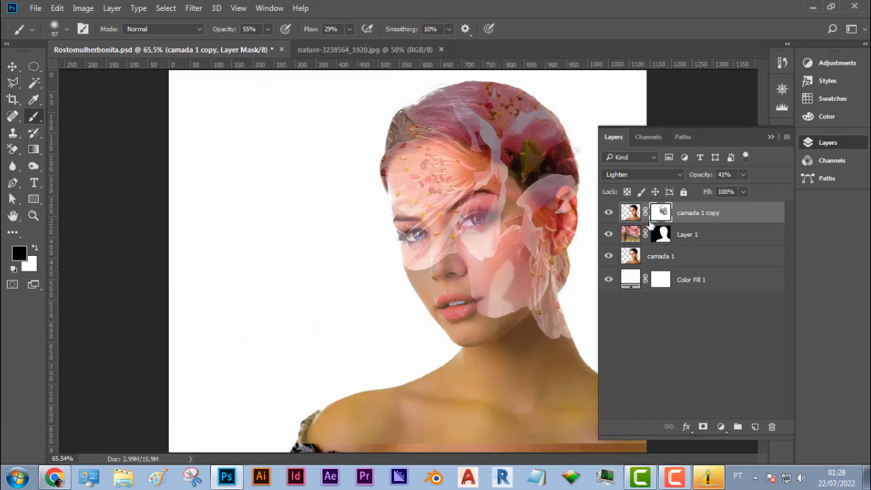
Step: Undo the last brush stroke on the camada 1 copy mask and select Layer 1
click(57, 8)
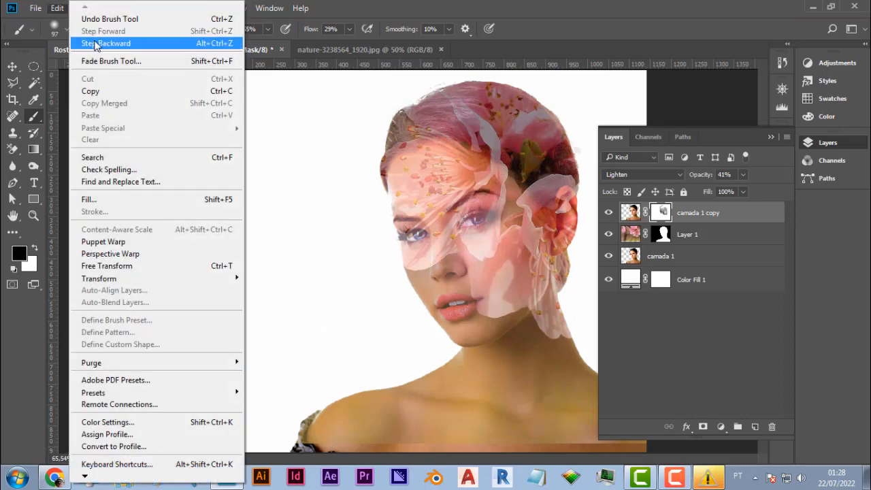
click(104, 20)
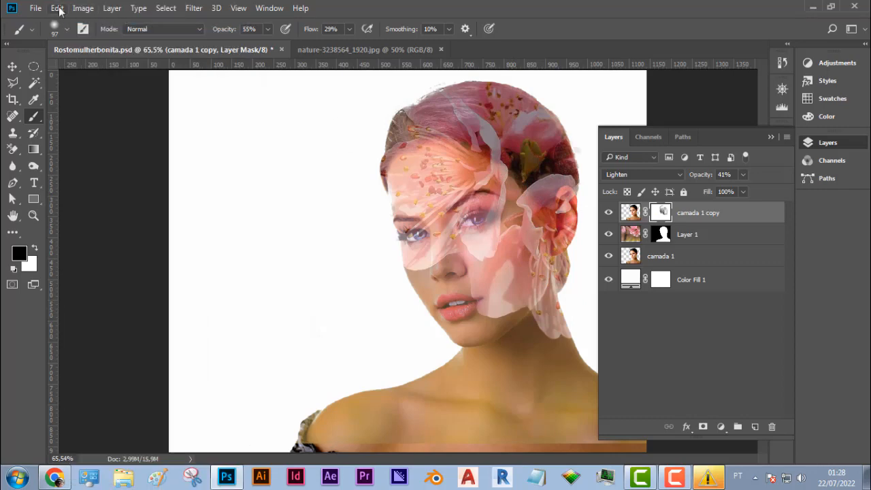
click(57, 9)
click(629, 234)
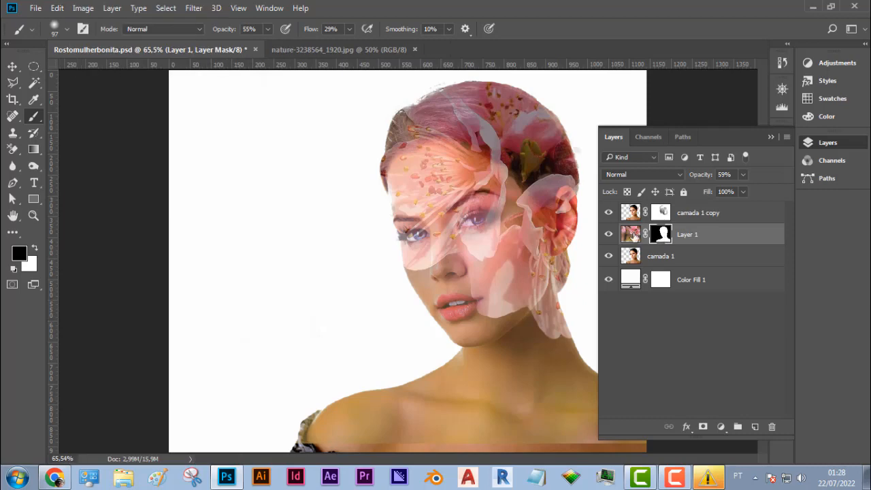
Step: Paint black on the Layer 1 mask over the eyes, nose and lips to clear the blossom from them
mouse_move(414, 256)
mouse_down()
mouse_move(405, 248)
mouse_move(411, 234)
mouse_move(421, 234)
mouse_move(404, 239)
mouse_move(488, 215)
mouse_move(458, 226)
mouse_move(483, 219)
mouse_up()
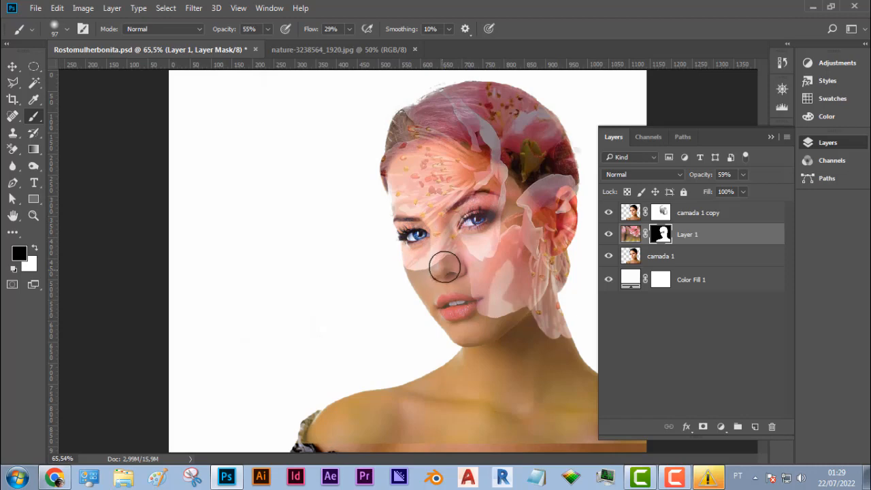
mouse_move(438, 270)
mouse_down()
mouse_move(444, 303)
mouse_move(473, 301)
mouse_move(451, 306)
mouse_move(462, 271)
mouse_up()
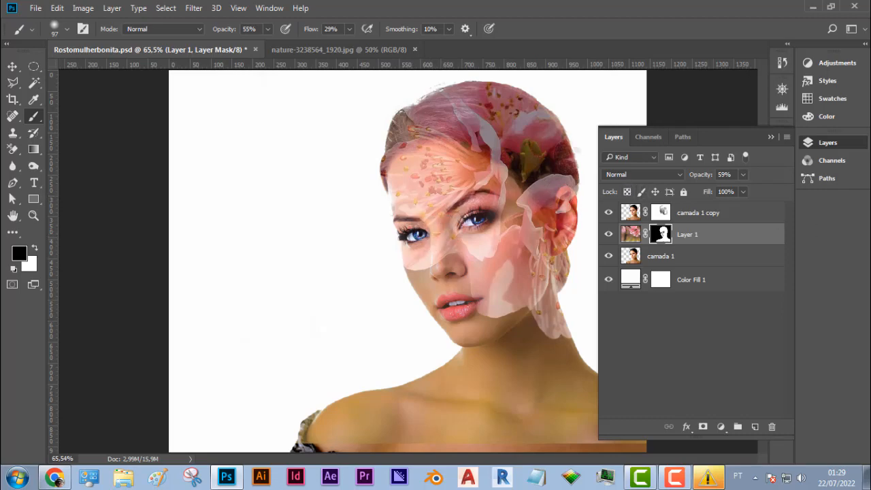
Step: Paint black on the camada 1 copy mask over the cheek, forehead and hair, raising the brush flow to 47% and finally 79%
click(664, 213)
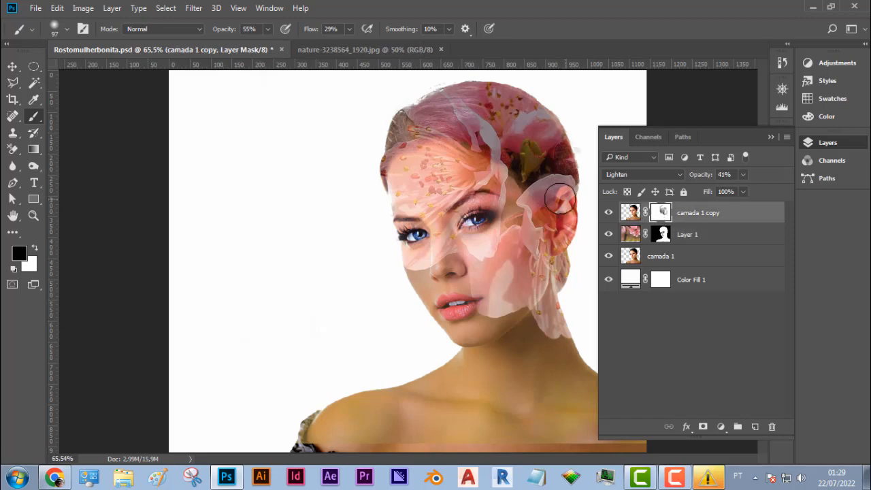
click(349, 29)
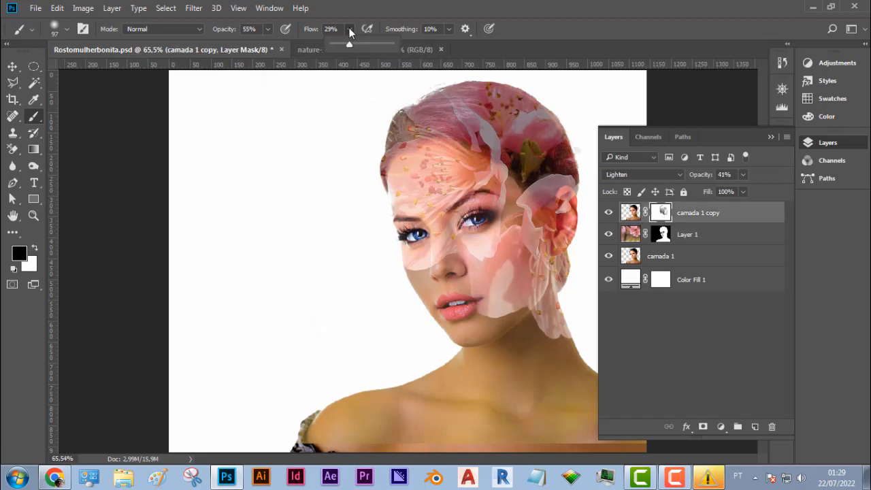
click(360, 43)
click(478, 142)
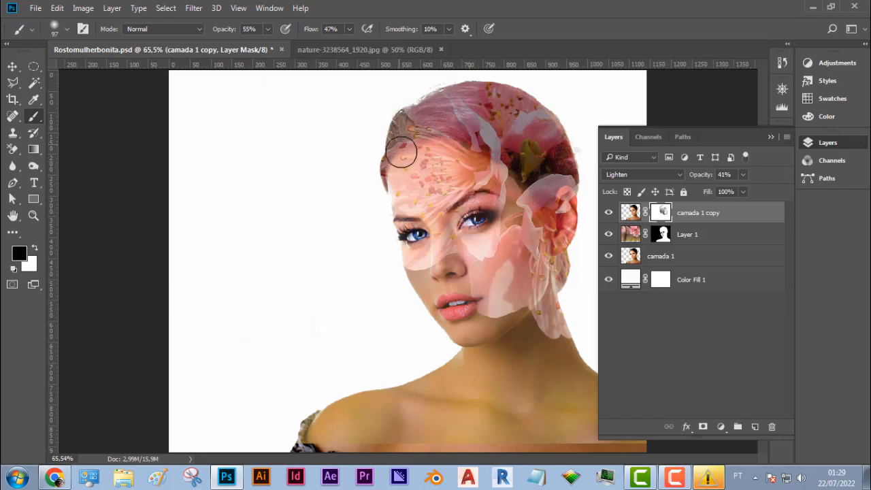
mouse_move(527, 199)
mouse_down()
mouse_move(516, 234)
mouse_move(506, 198)
mouse_move(518, 230)
mouse_move(495, 241)
mouse_up()
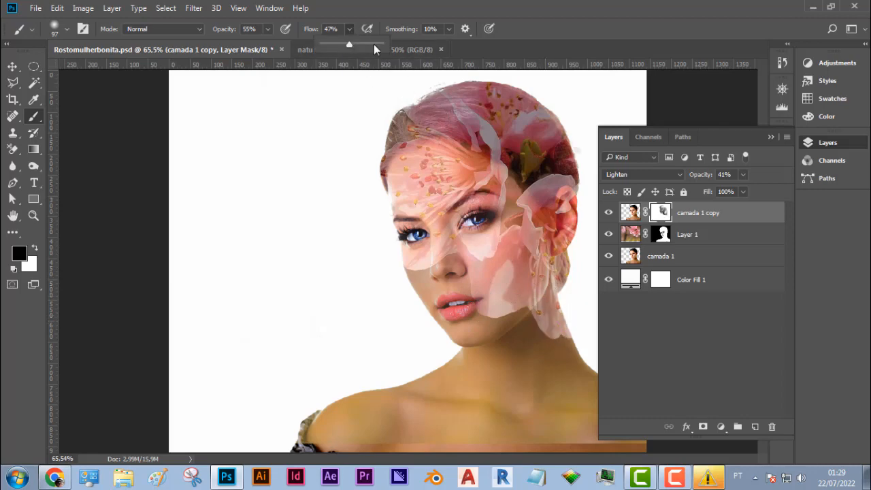
click(442, 178)
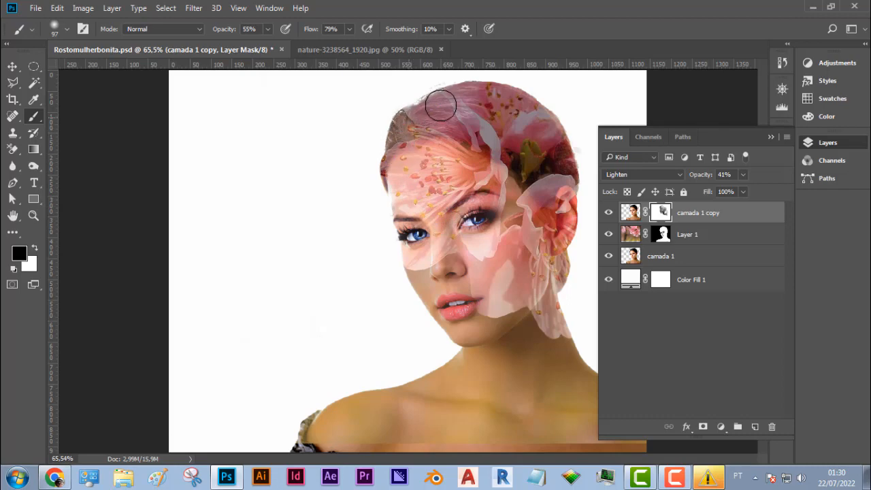
mouse_move(441, 105)
mouse_down()
mouse_move(462, 97)
mouse_move(499, 136)
mouse_up()
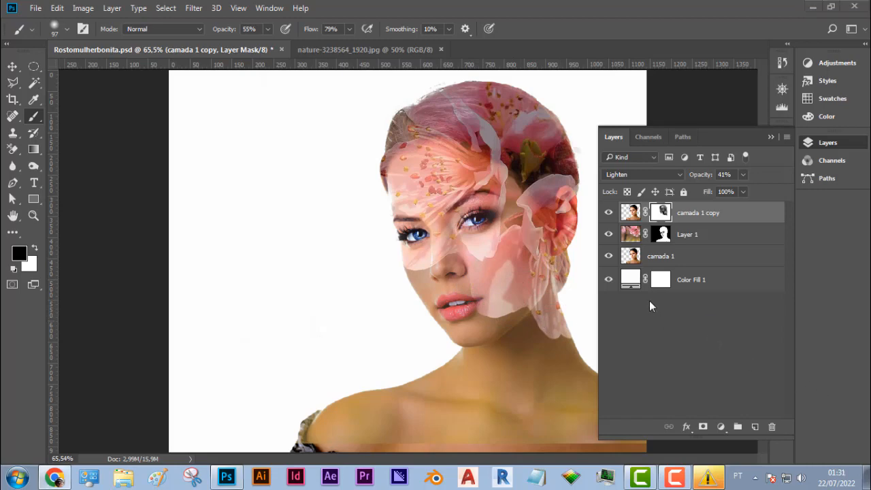
Step: Change the Color Fill 1 background to the beige c9bbb1
double_click(632, 280)
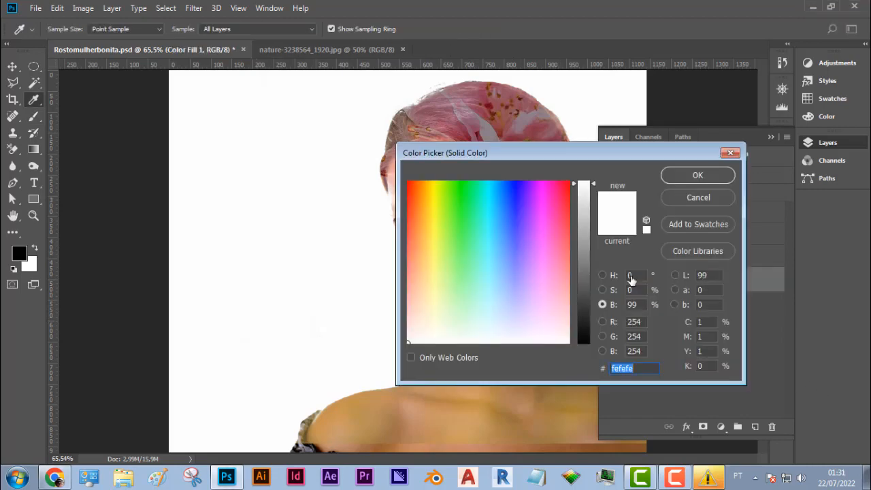
drag(526, 154, 645, 130)
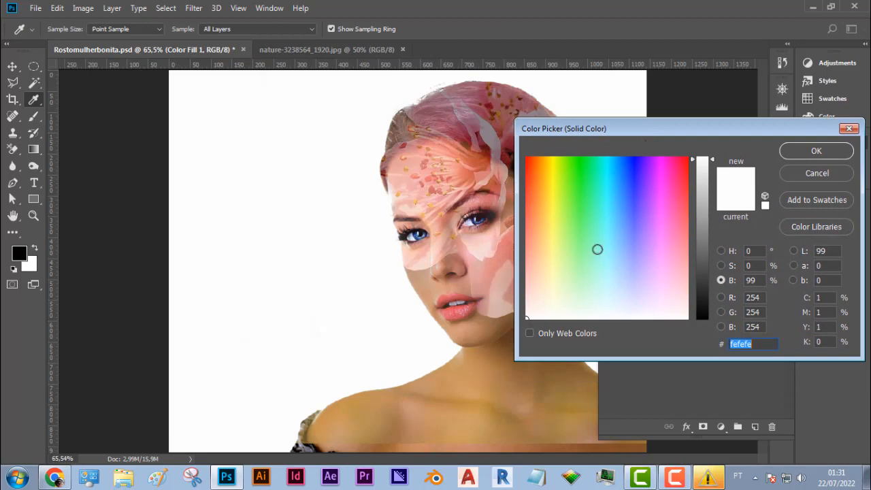
click(423, 291)
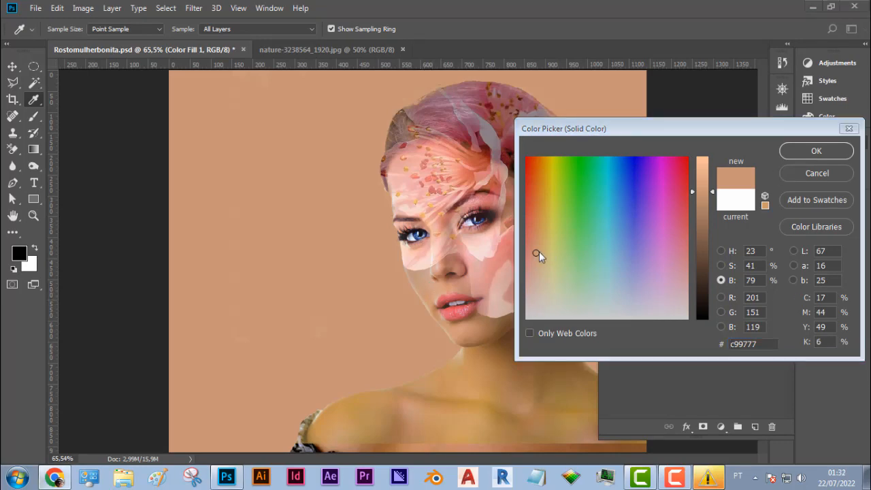
drag(538, 253, 537, 293)
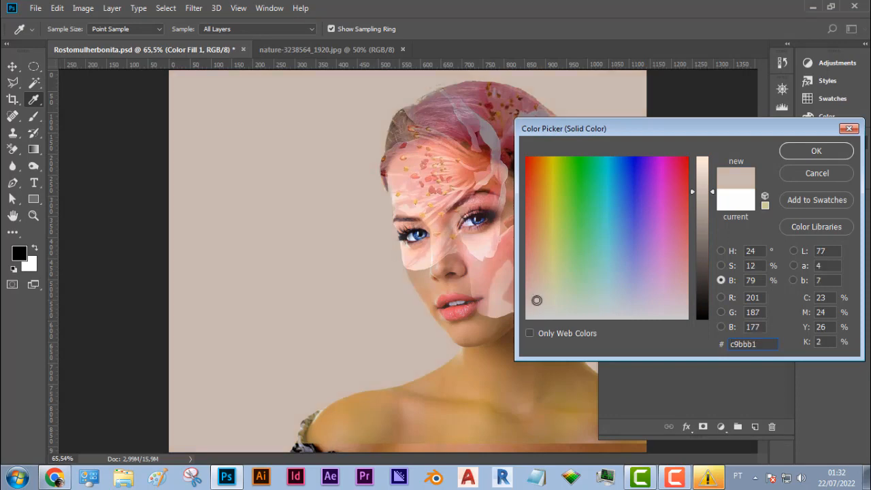
click(810, 152)
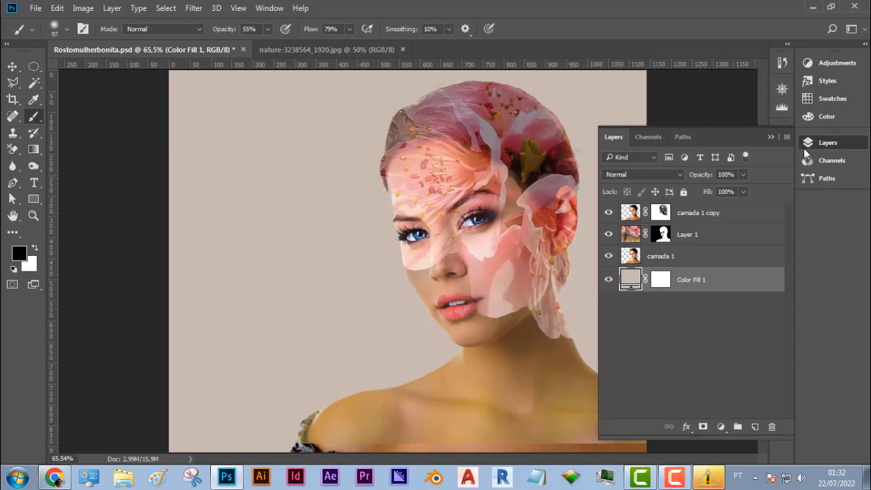
Step: Duplicate Layer 1 and delete the duplicate's layer mask without applying it
click(692, 235)
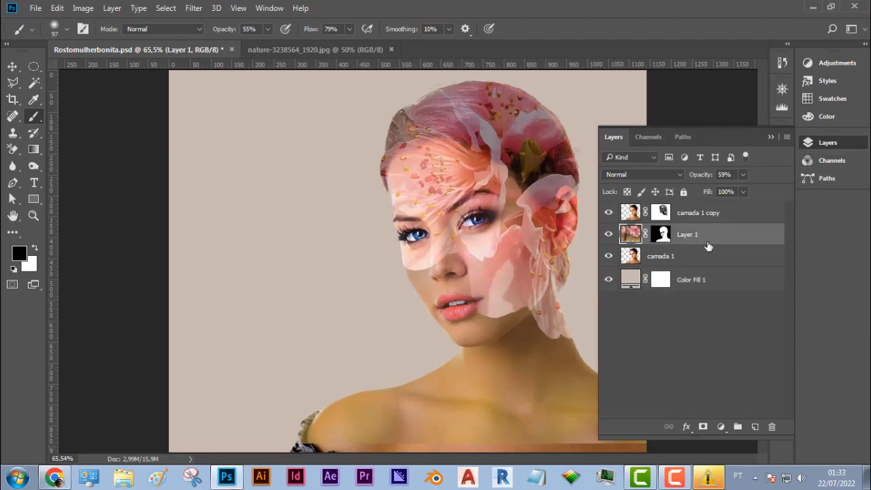
key(ctrl+j)
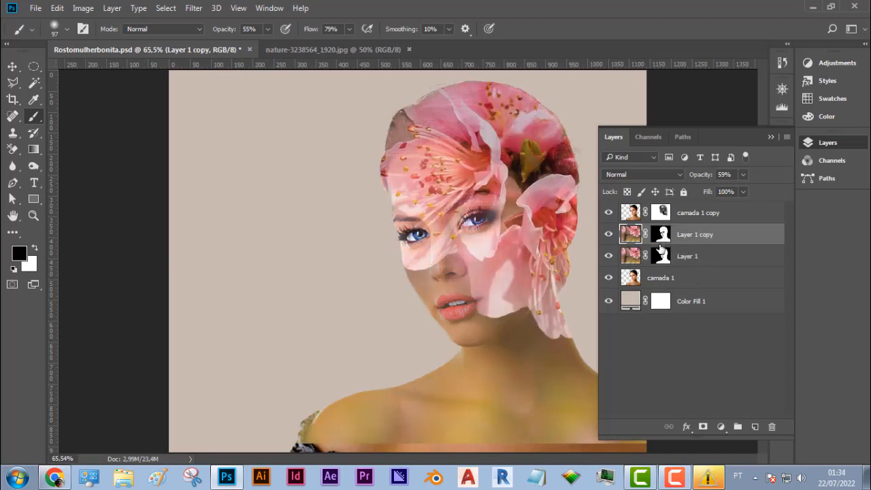
click(663, 256)
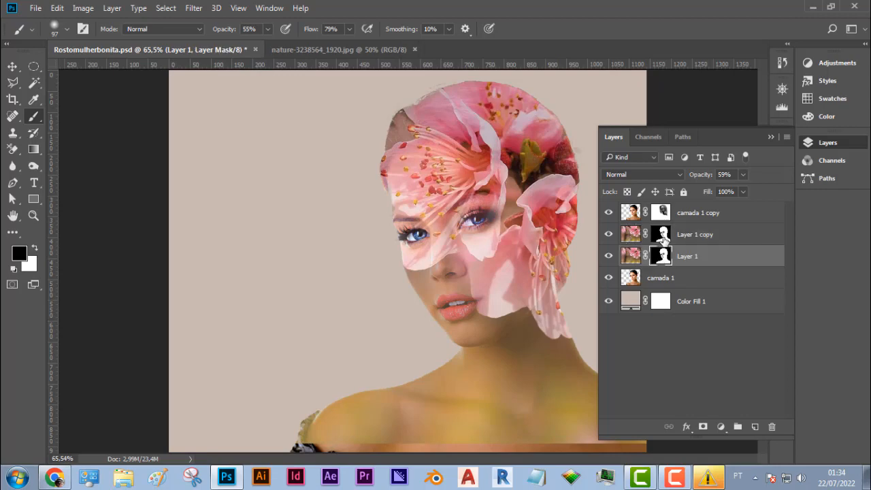
click(663, 235)
drag(664, 235, 777, 430)
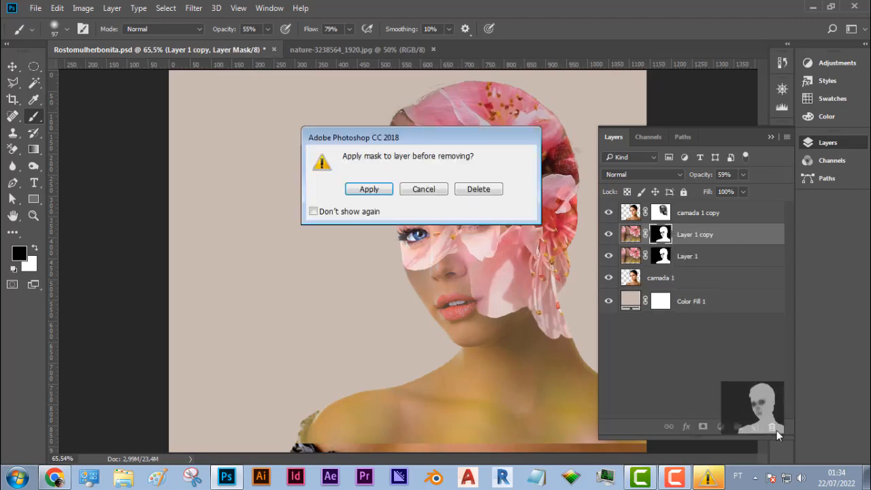
click(479, 189)
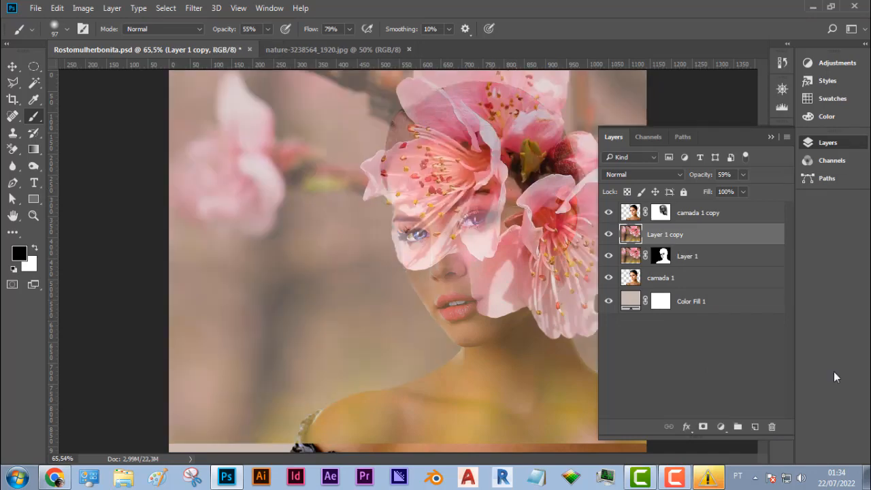
Step: Set Layer 1 copy's blend mode to Lighten and add a black layer mask that hides it
click(679, 175)
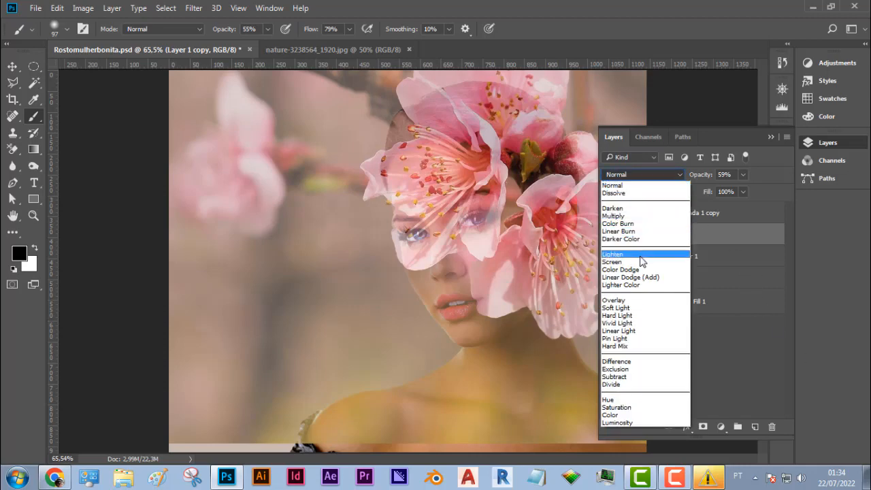
click(642, 256)
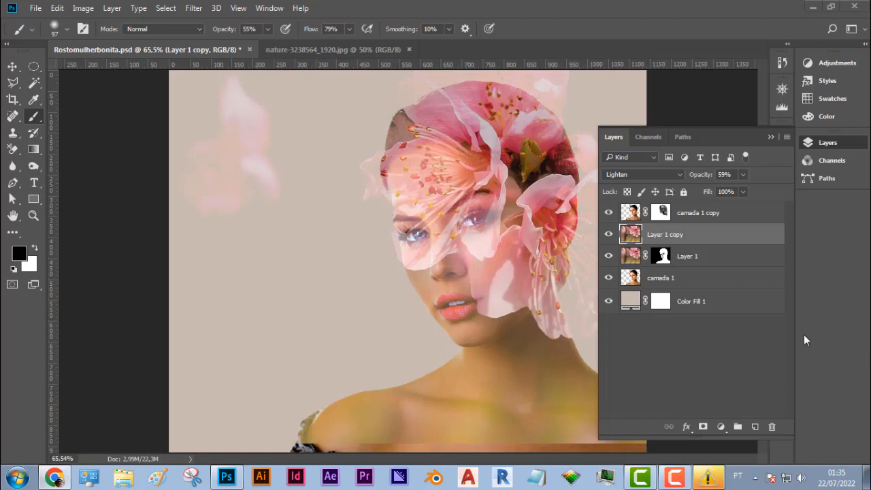
alt+click(704, 427)
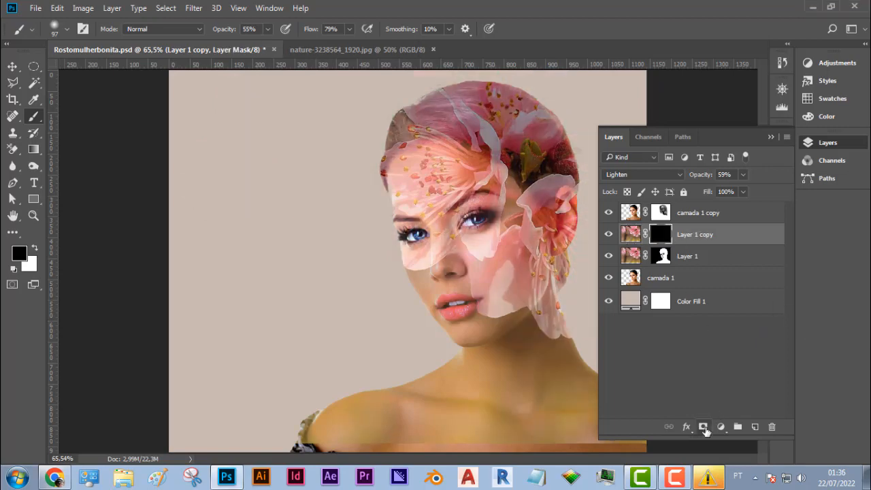
Step: Paint white on the Layer 1 copy mask around the head and over the background blossom, raising brush opacity to 87% and flow to 100%
click(34, 248)
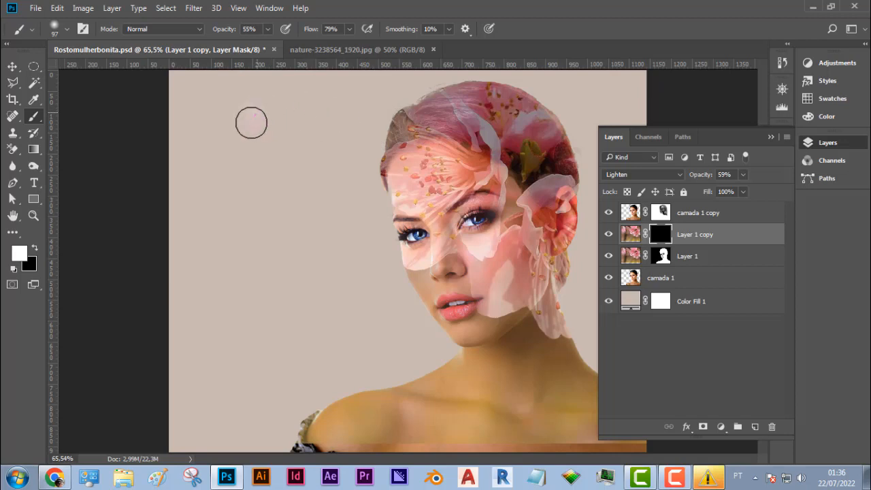
mouse_move(249, 123)
mouse_down()
mouse_move(264, 106)
mouse_move(219, 113)
mouse_move(280, 123)
mouse_up()
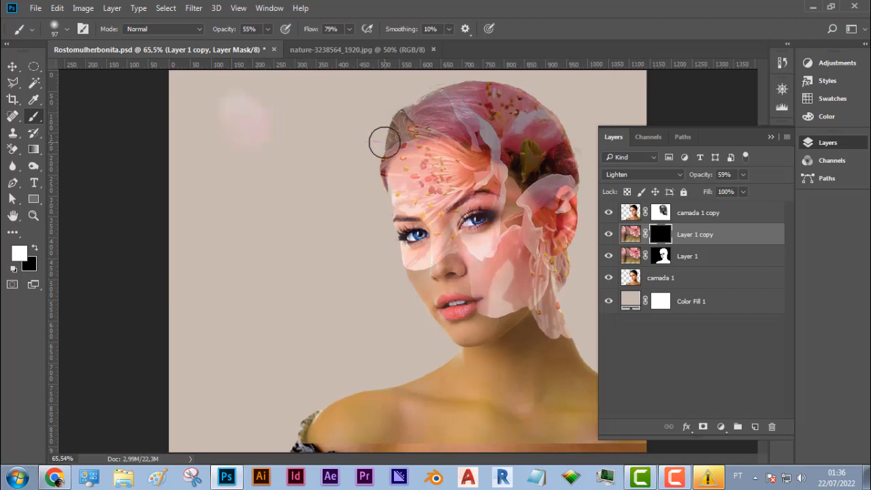
click(771, 137)
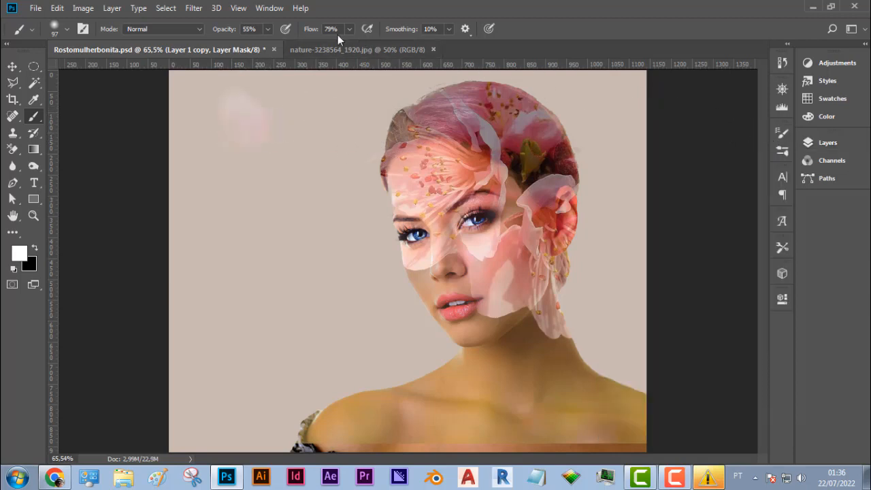
click(289, 45)
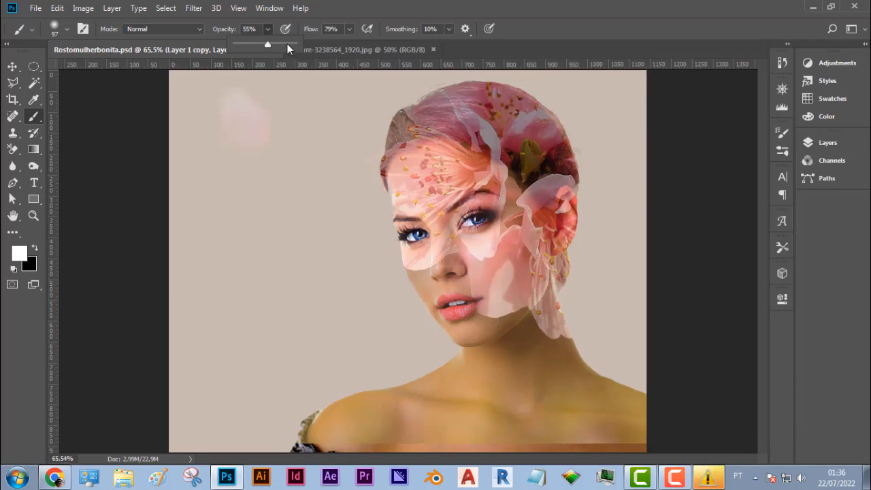
click(350, 29)
click(365, 44)
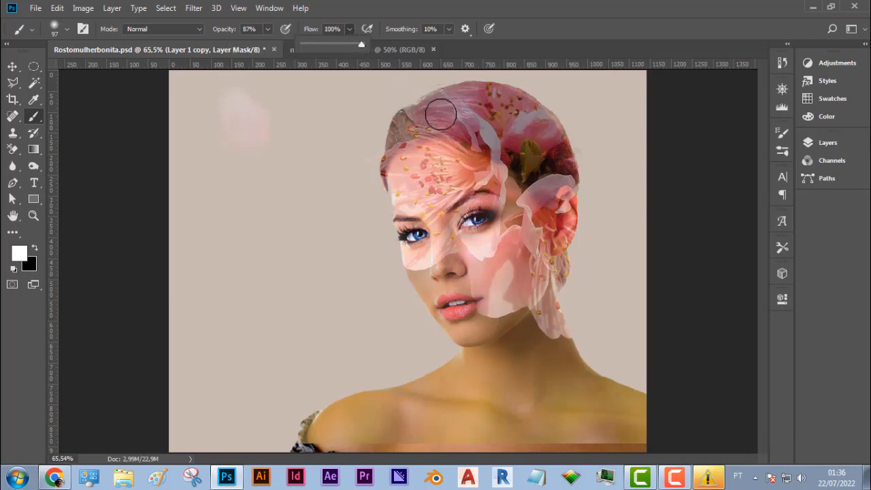
mouse_move(587, 269)
mouse_down()
mouse_move(592, 295)
mouse_move(582, 281)
mouse_move(572, 300)
mouse_move(605, 332)
mouse_move(587, 285)
mouse_move(573, 303)
mouse_move(600, 342)
mouse_move(584, 330)
mouse_move(569, 276)
mouse_move(554, 271)
mouse_move(566, 279)
mouse_move(578, 242)
mouse_move(595, 271)
mouse_move(602, 328)
mouse_move(581, 328)
mouse_move(578, 239)
mouse_move(592, 160)
mouse_move(589, 154)
mouse_move(582, 164)
mouse_move(570, 141)
mouse_up()
mouse_move(395, 133)
mouse_down()
mouse_move(378, 198)
mouse_move(358, 190)
mouse_move(377, 130)
mouse_move(340, 173)
mouse_move(276, 143)
mouse_move(244, 107)
mouse_move(280, 108)
mouse_move(306, 127)
mouse_move(303, 169)
mouse_move(359, 217)
mouse_move(385, 207)
mouse_move(339, 233)
mouse_move(354, 271)
mouse_move(380, 248)
mouse_move(333, 227)
mouse_move(345, 187)
mouse_move(366, 147)
mouse_move(413, 97)
mouse_move(456, 74)
mouse_move(529, 92)
mouse_move(583, 121)
mouse_move(600, 187)
mouse_move(595, 241)
mouse_move(583, 256)
mouse_move(619, 232)
mouse_move(617, 192)
mouse_move(636, 199)
mouse_move(608, 303)
mouse_move(639, 322)
mouse_move(651, 361)
mouse_move(625, 303)
mouse_move(625, 233)
mouse_move(600, 185)
mouse_move(636, 170)
mouse_move(580, 141)
mouse_move(510, 85)
mouse_move(400, 100)
mouse_up()
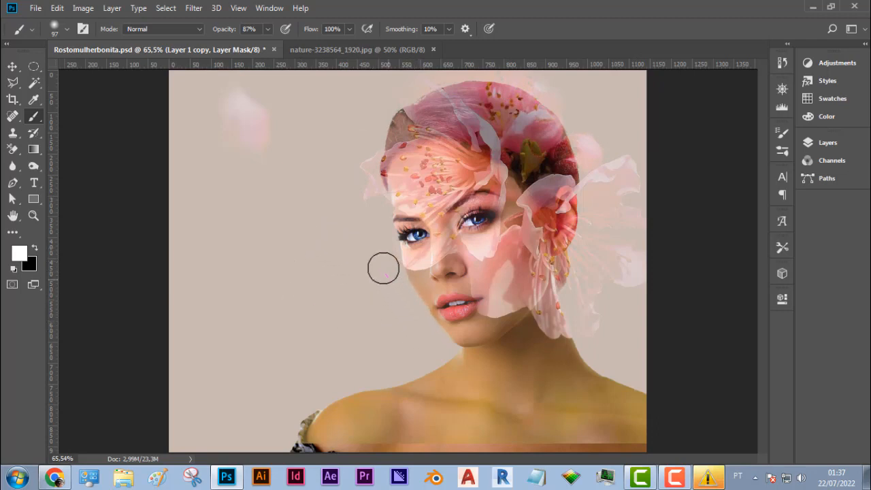
mouse_move(299, 108)
mouse_down()
mouse_move(237, 87)
mouse_move(207, 98)
mouse_move(181, 83)
mouse_move(250, 77)
mouse_move(282, 105)
mouse_move(250, 145)
mouse_move(344, 198)
mouse_move(270, 229)
mouse_move(220, 124)
mouse_up()
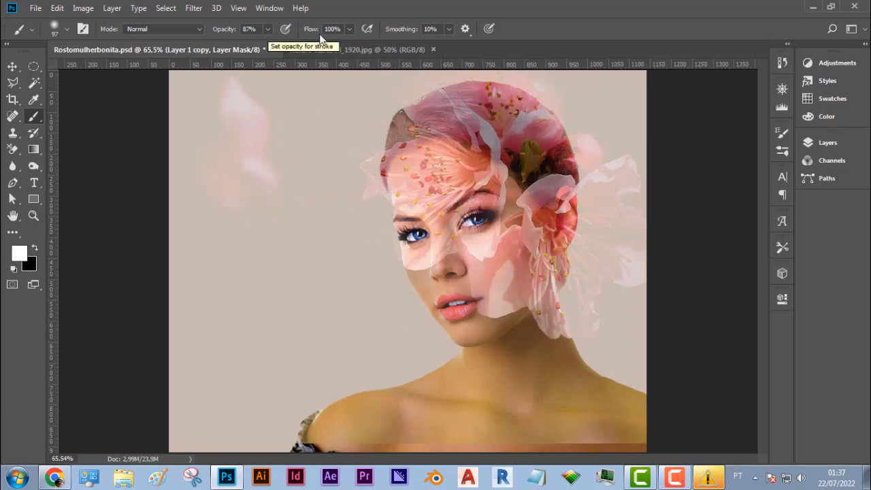
Step: Set the brush smoothing to 36% and paint more white on the Layer 1 copy mask from the background blossom toward the shoulder
click(451, 28)
click(464, 44)
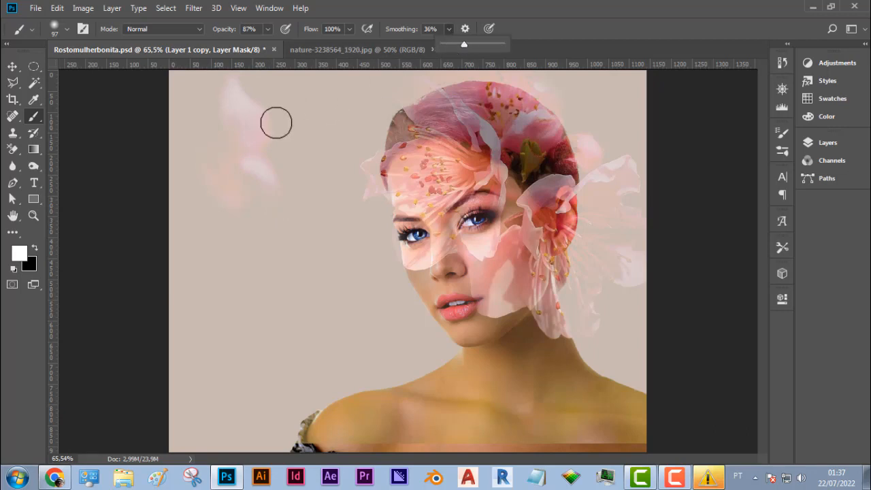
mouse_move(271, 129)
mouse_down()
mouse_move(279, 165)
mouse_move(299, 155)
mouse_move(283, 119)
mouse_move(243, 102)
mouse_move(236, 173)
mouse_move(292, 218)
mouse_move(327, 227)
mouse_move(302, 175)
mouse_move(311, 136)
mouse_move(344, 178)
mouse_move(414, 333)
mouse_up()
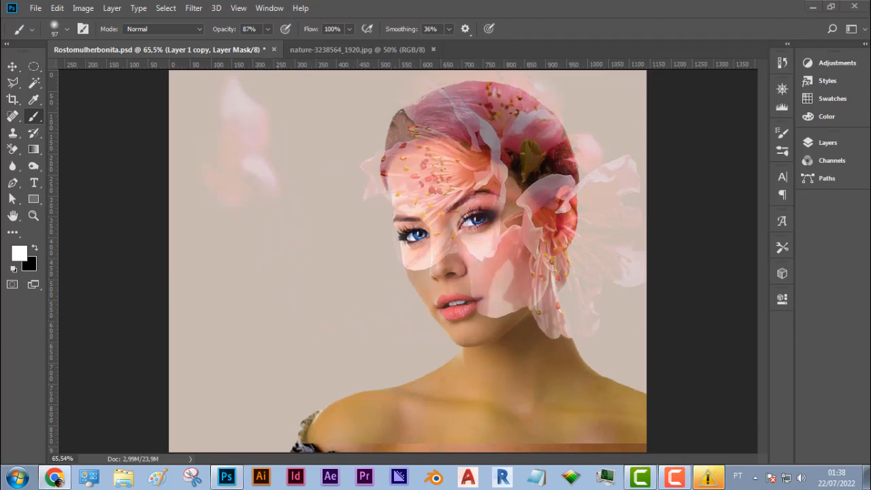
Step: Add a pale cream solid color fill layer above camada 1 copy
click(820, 143)
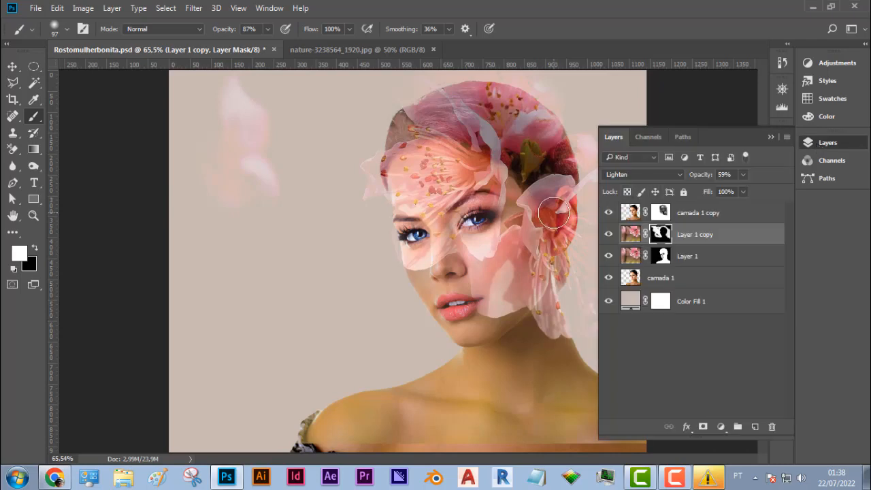
click(689, 215)
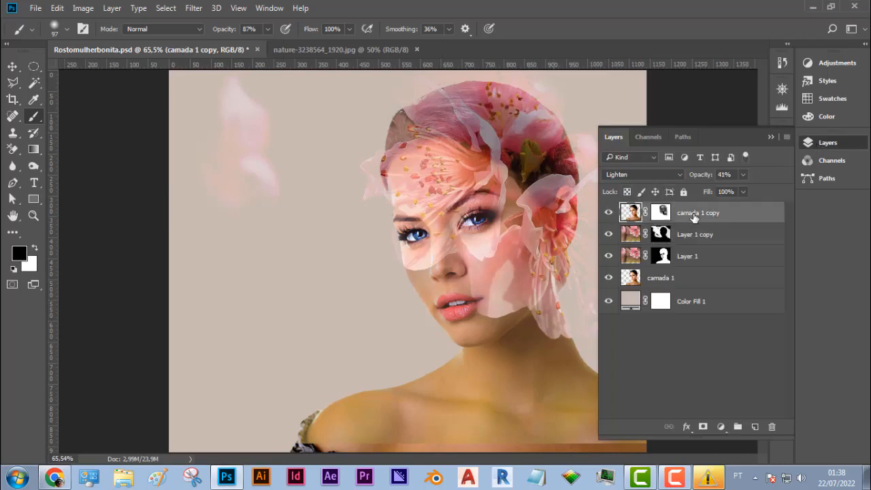
click(721, 427)
click(749, 153)
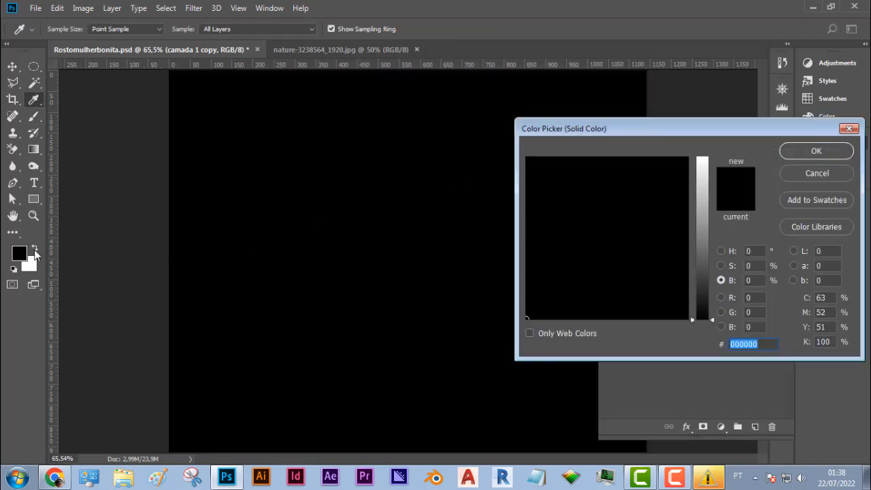
click(708, 162)
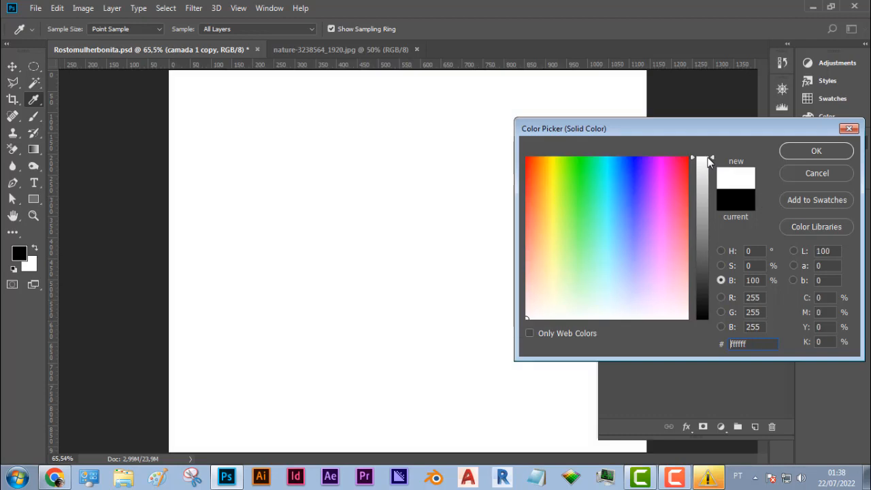
click(546, 297)
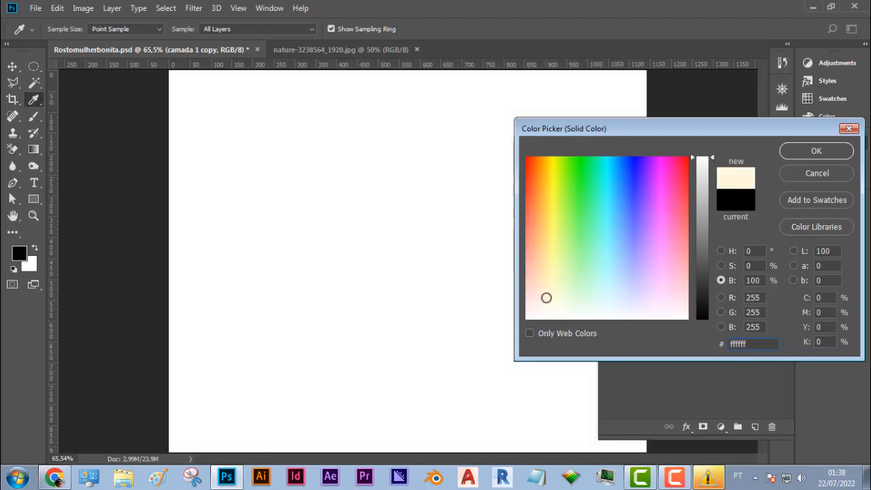
click(801, 151)
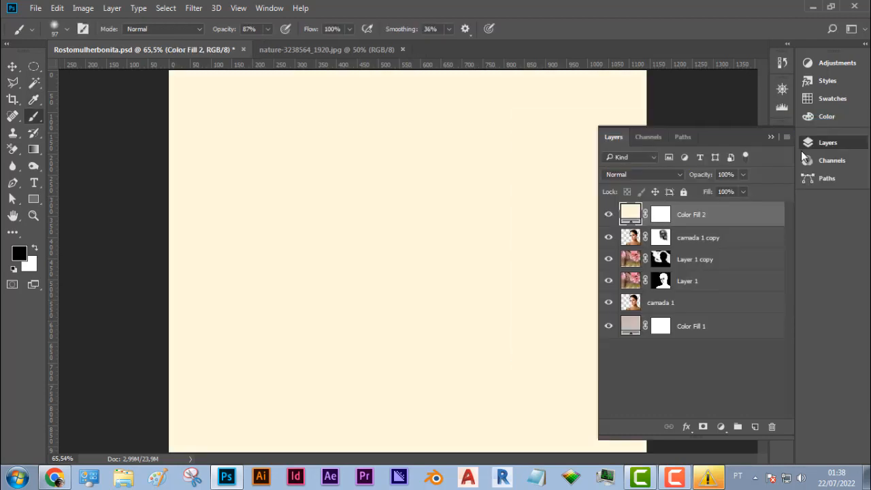
Step: Lower the cream fill layer's opacity to about 11% so it lightly tints the composite
click(745, 174)
drag(743, 190, 691, 198)
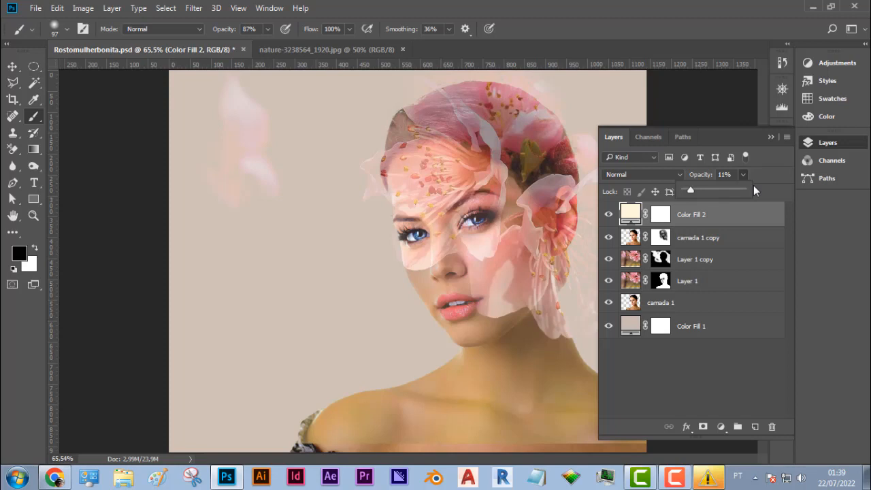
drag(693, 192, 690, 192)
Step: Stamp all visible layers into a new layer at the top of the stack and desaturate it
key(ctrl+shift+alt+e)
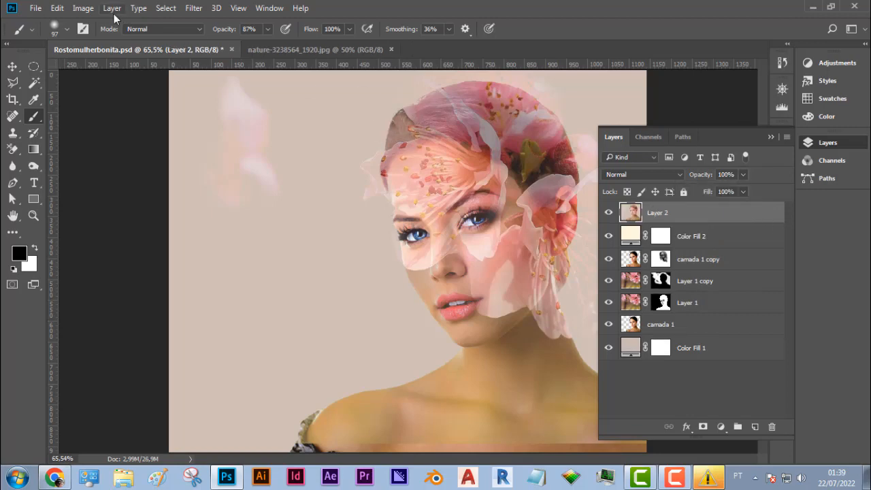
click(89, 9)
mouse_move(105, 42)
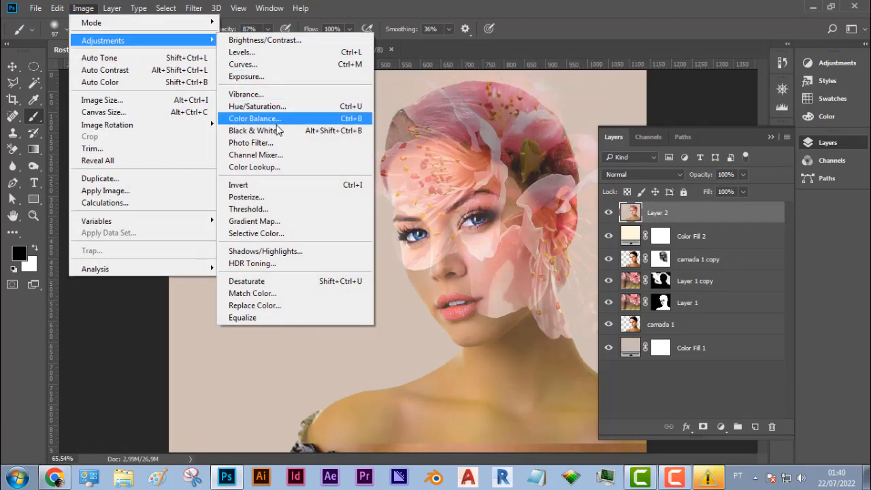
click(269, 282)
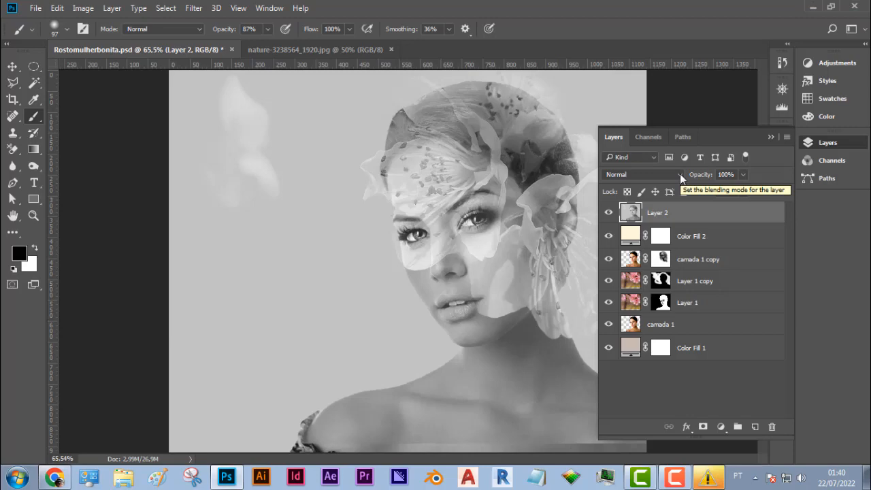
Step: Set the desaturated Layer 2's blend mode to Soft Light at 100% opacity
click(681, 175)
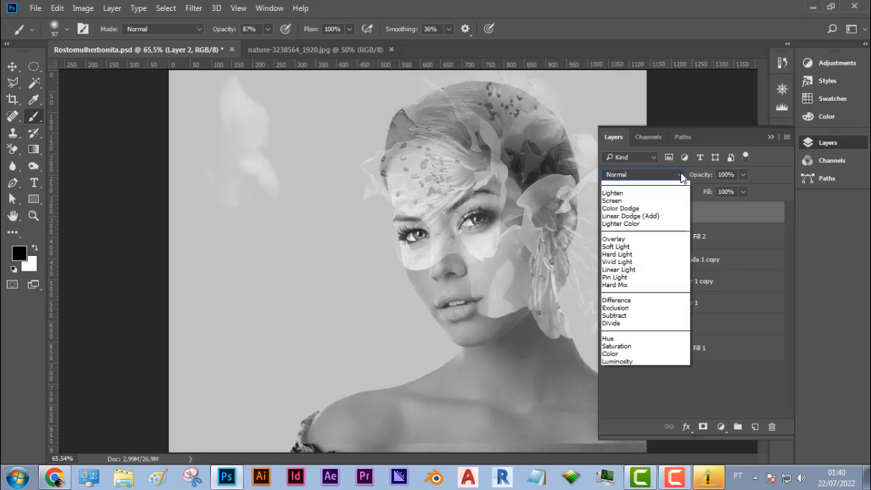
click(633, 308)
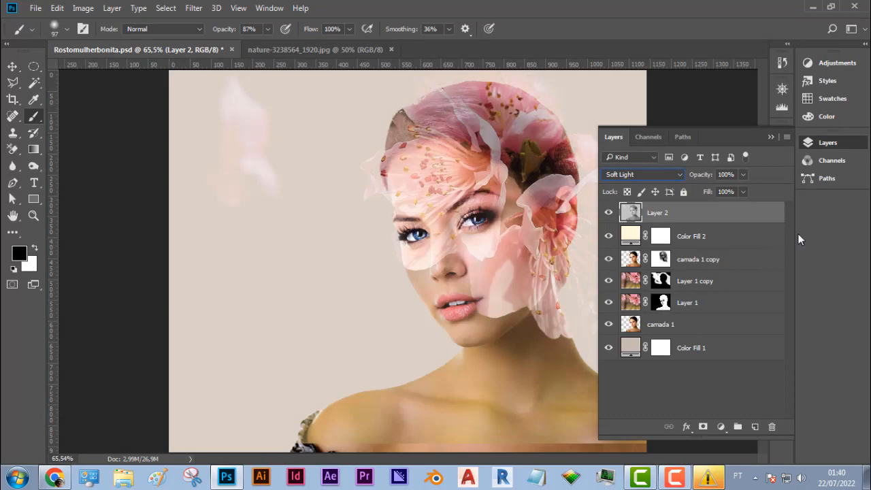
click(744, 175)
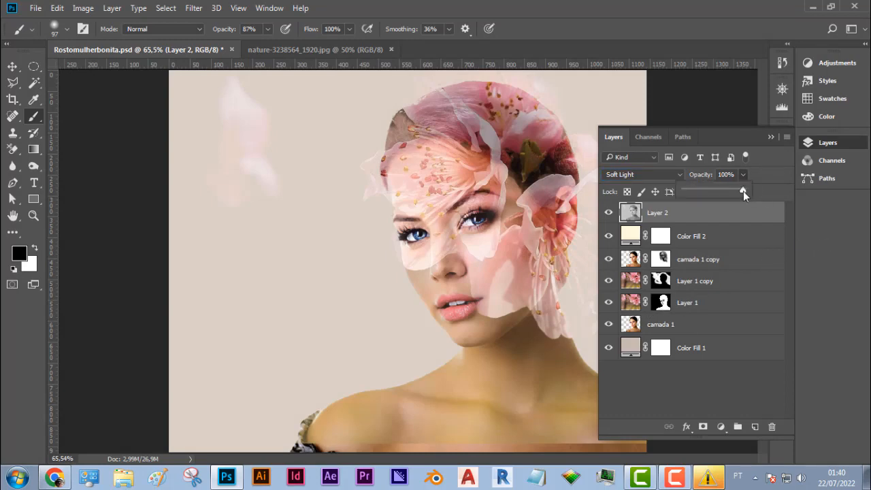
drag(719, 197, 755, 197)
click(772, 138)
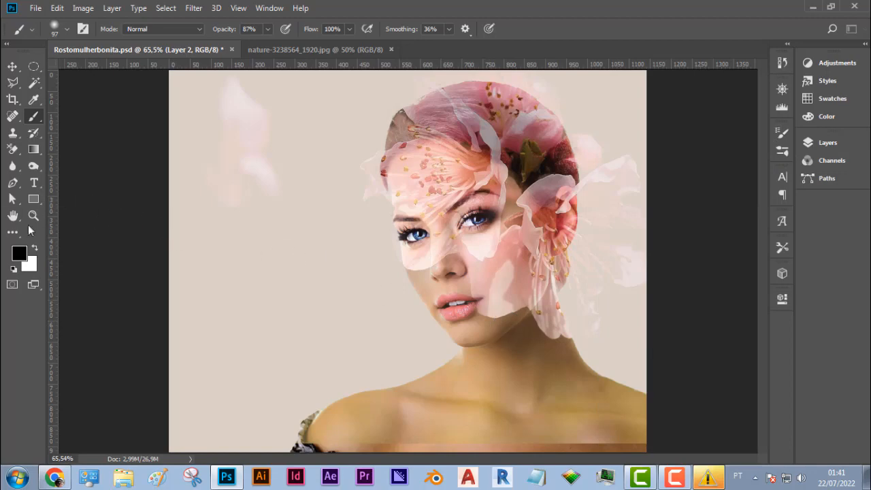
Step: Examine the finished composite at 100% zoom, from the face up to the blossom-covered head
click(12, 217)
double_click(33, 215)
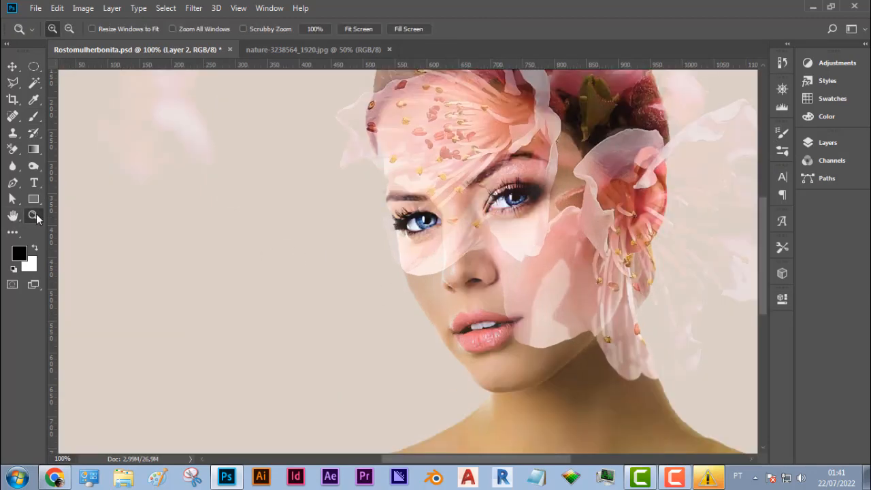
click(12, 215)
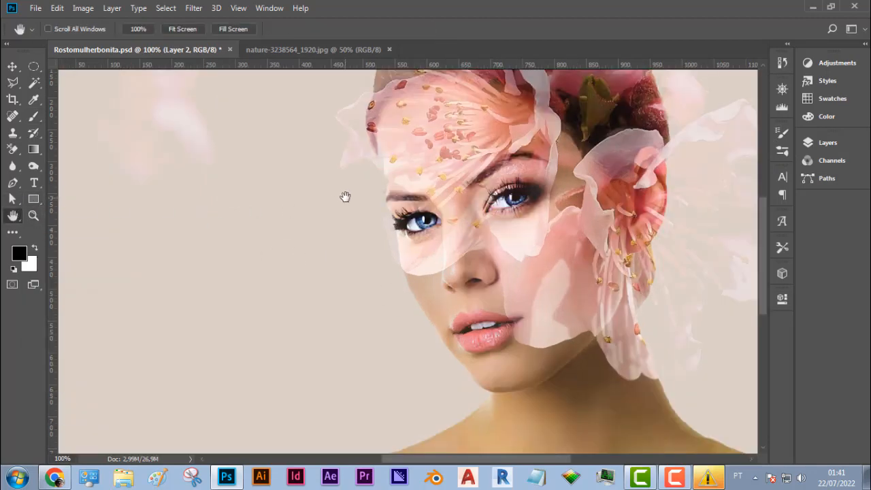
drag(345, 197, 337, 253)
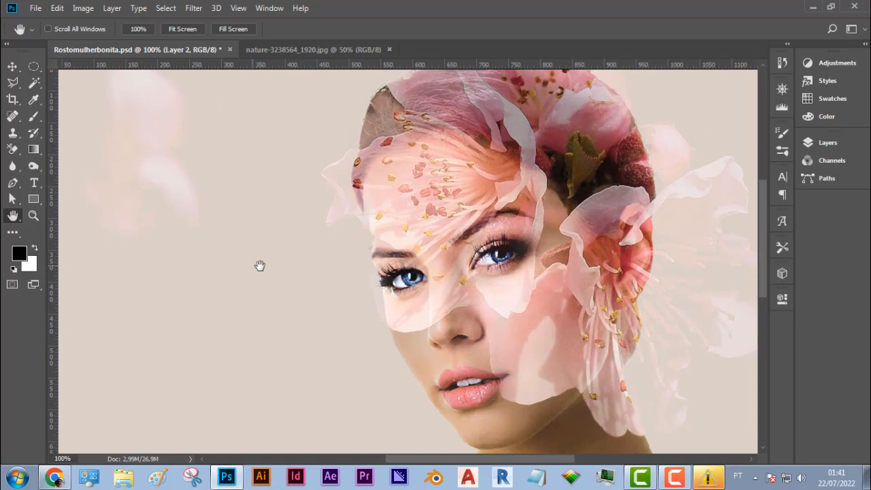
click(32, 216)
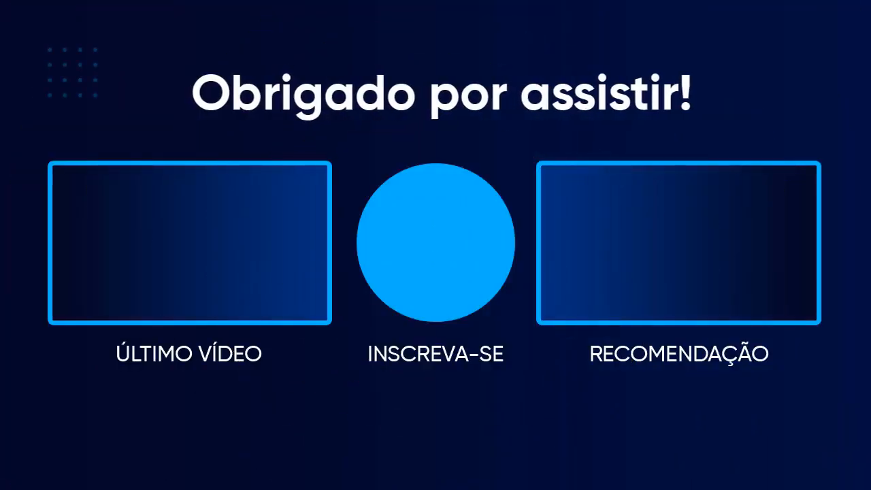